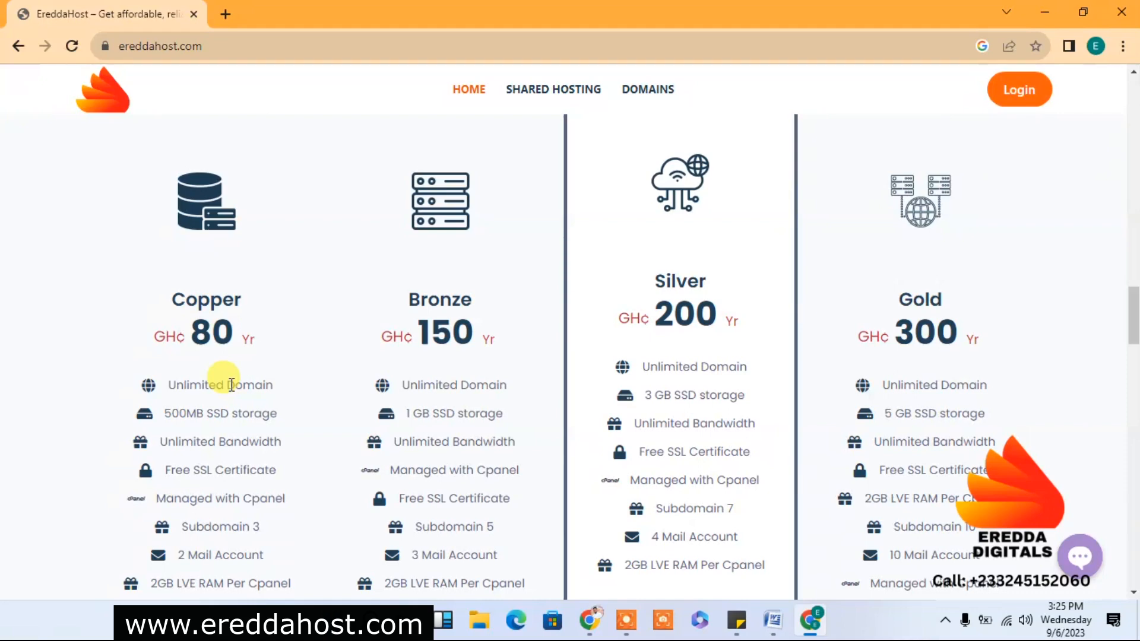
# Sign in to the EreddaHost client area and dismiss the browser's offer to save the password.
pyautogui.moveTo(1134, 324); pyautogui.dragTo(1115, 90)
pyautogui.click(1020, 97)
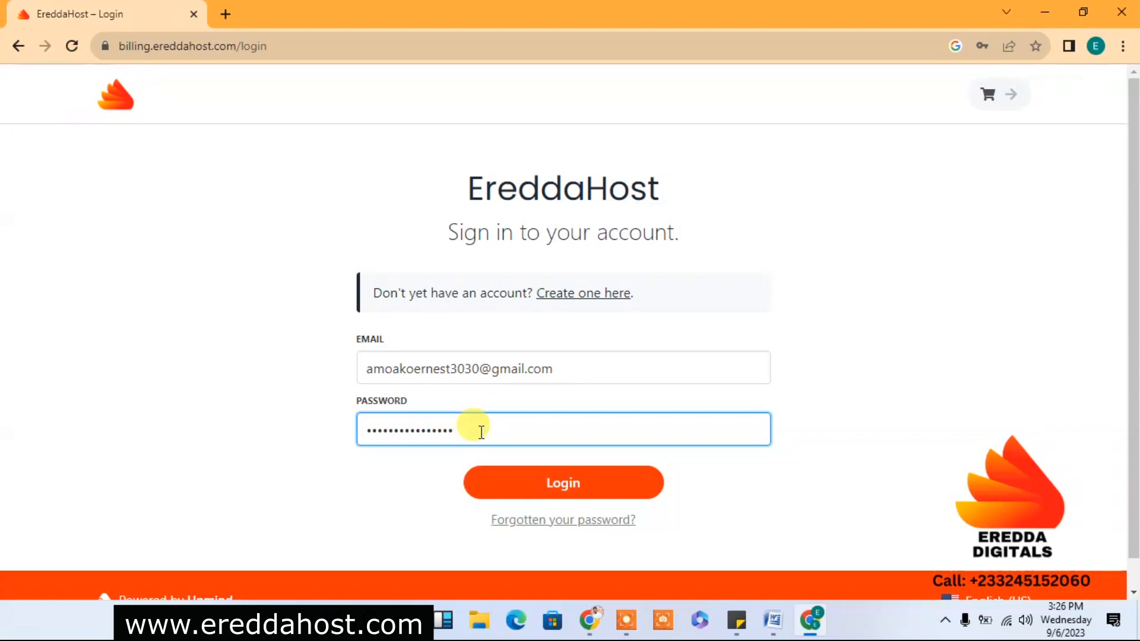
pyautogui.click(542, 480)
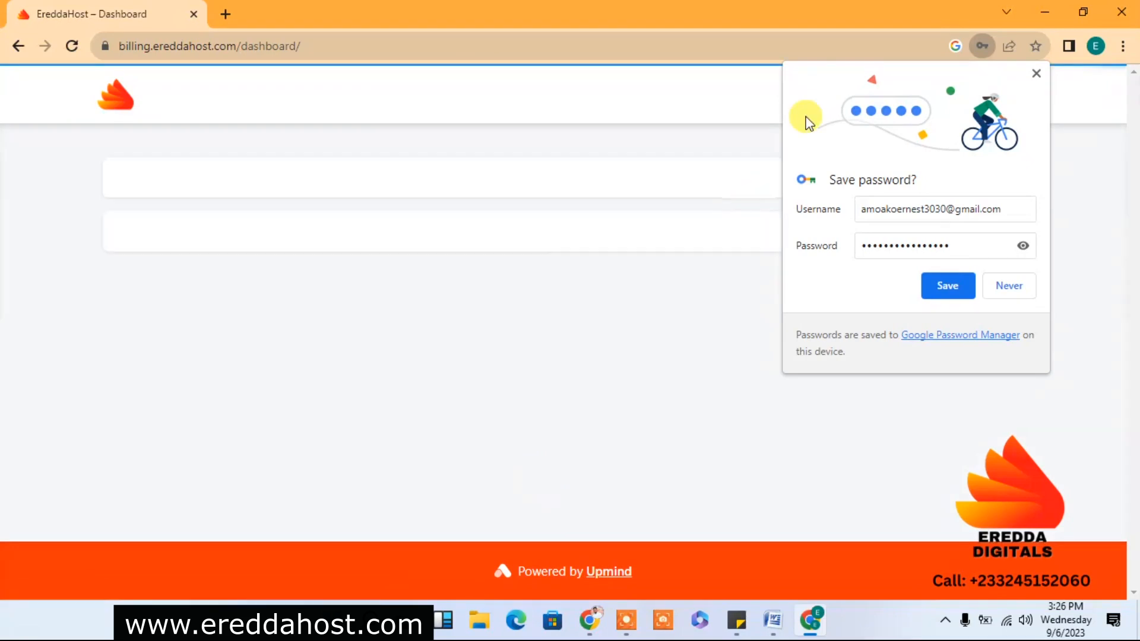
pyautogui.click(1036, 73)
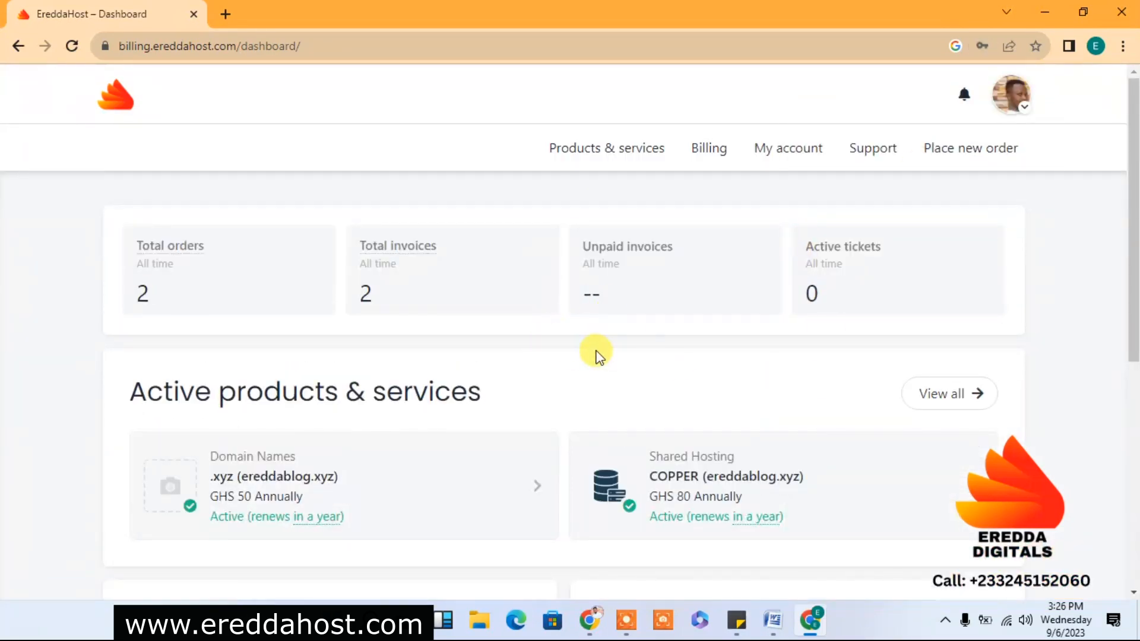
# Look over the dashboard, open the products and services list, and examine the active domain and shared hosting entries.
pyautogui.scroll(-7, 595, 354)
pyautogui.scroll(3, 1103, 259)
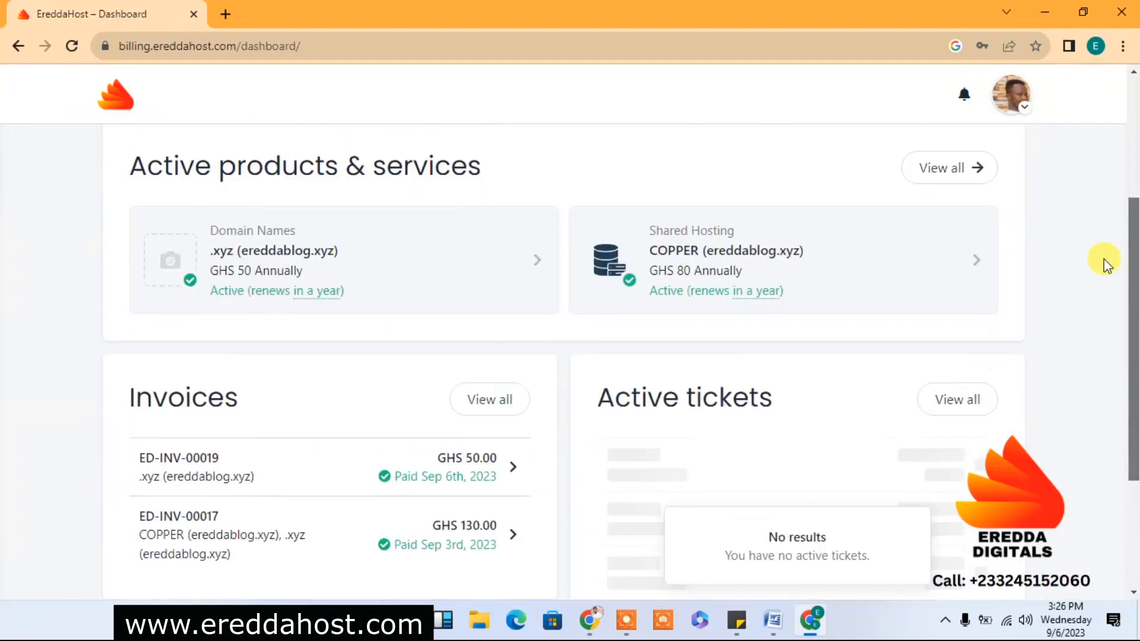
pyautogui.scroll(4, 1103, 259)
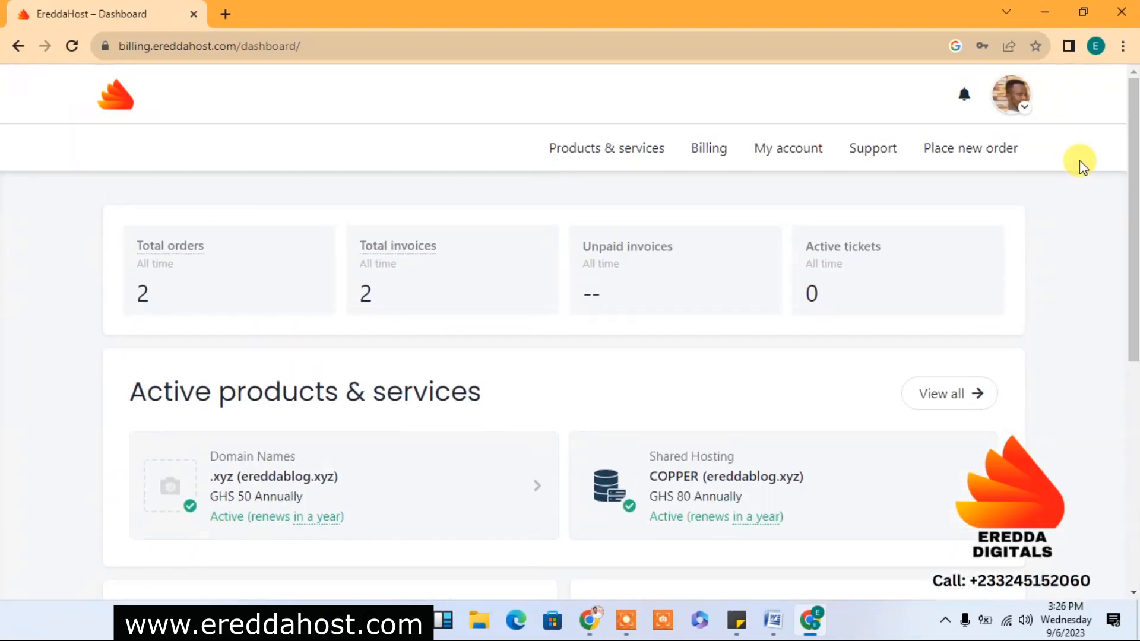
pyautogui.moveTo(321, 522)
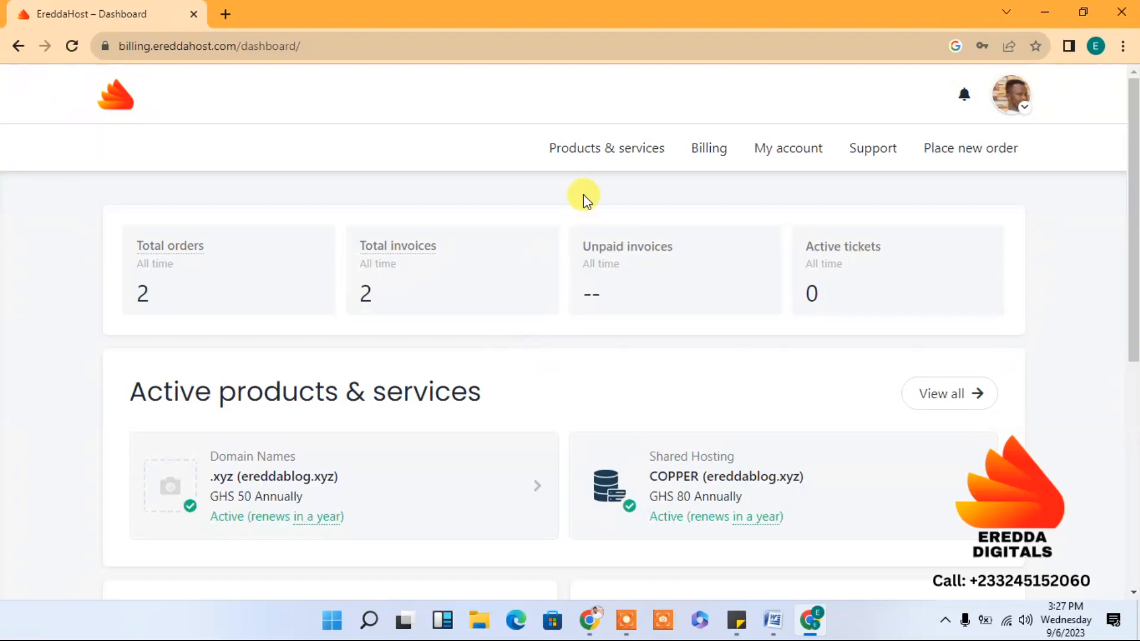
pyautogui.click(591, 157)
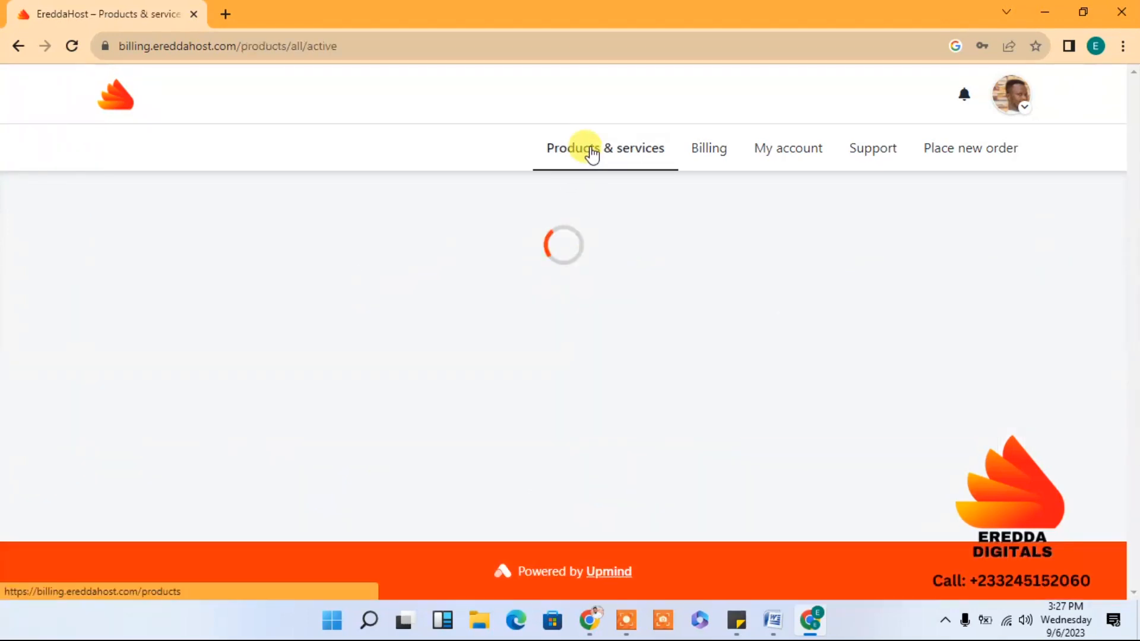
pyautogui.moveTo(1134, 151); pyautogui.dragTo(1134, 288)
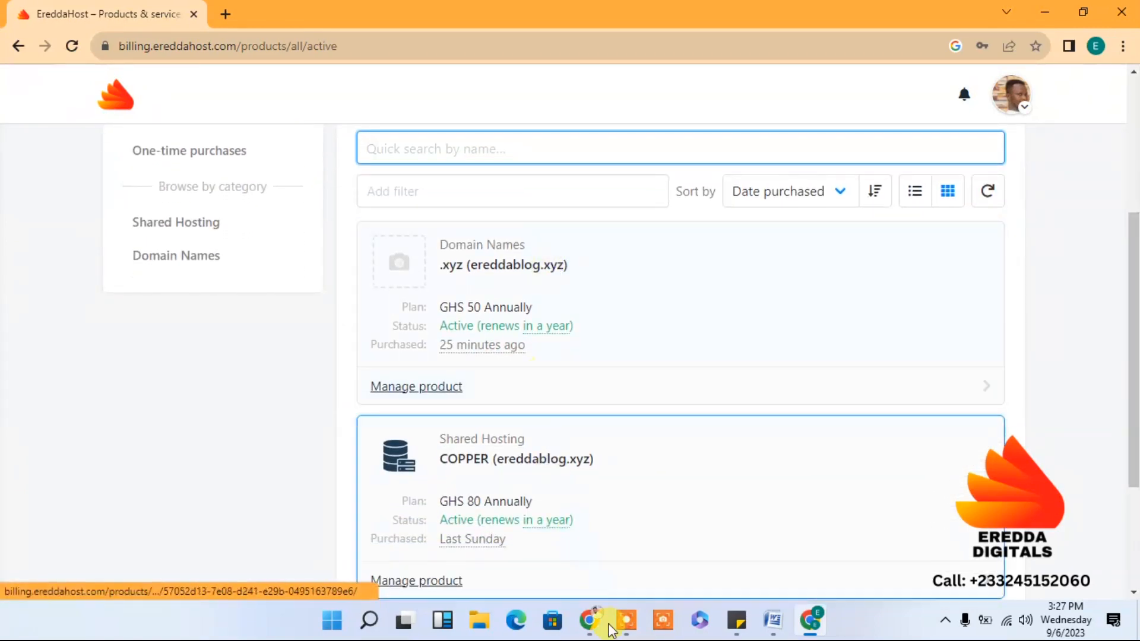
pyautogui.moveTo(1134, 416); pyautogui.dragTo(1133, 178)
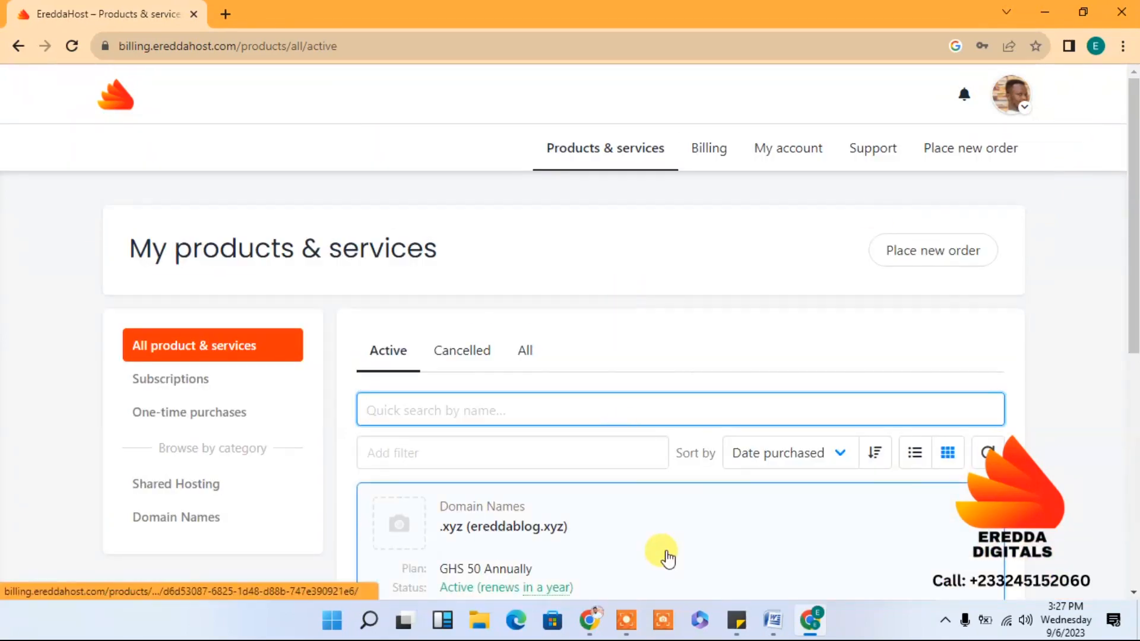
pyautogui.moveTo(1134, 279); pyautogui.dragTo(1054, 220)
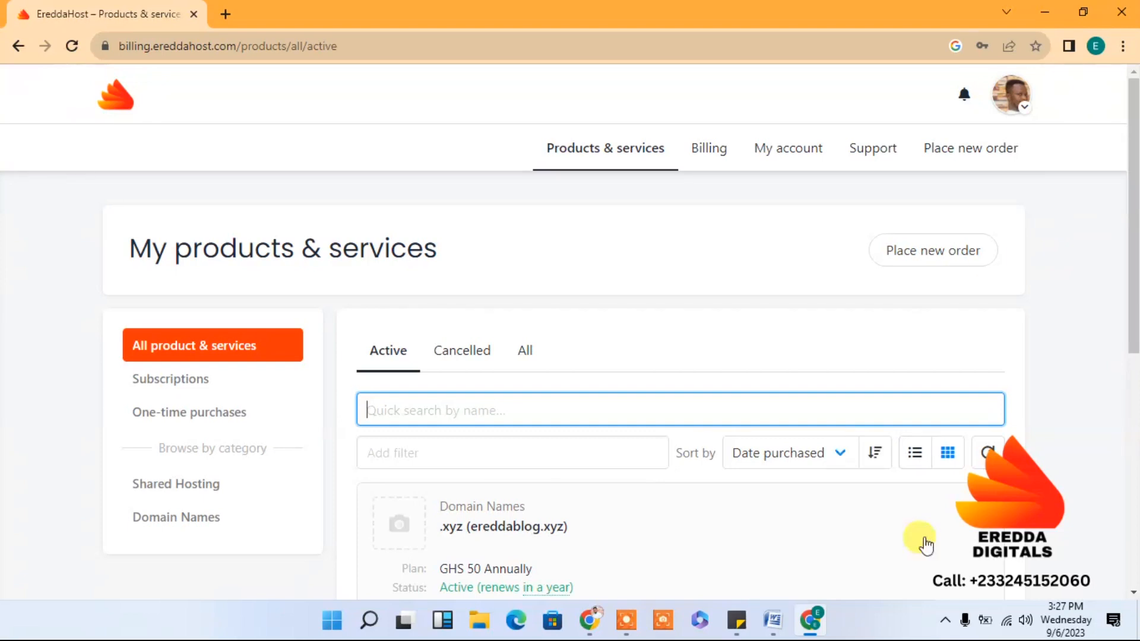
# Switch to the Namecheap browser window, reload the domain list, and locate biblebanquette.org.
pyautogui.click(590, 620)
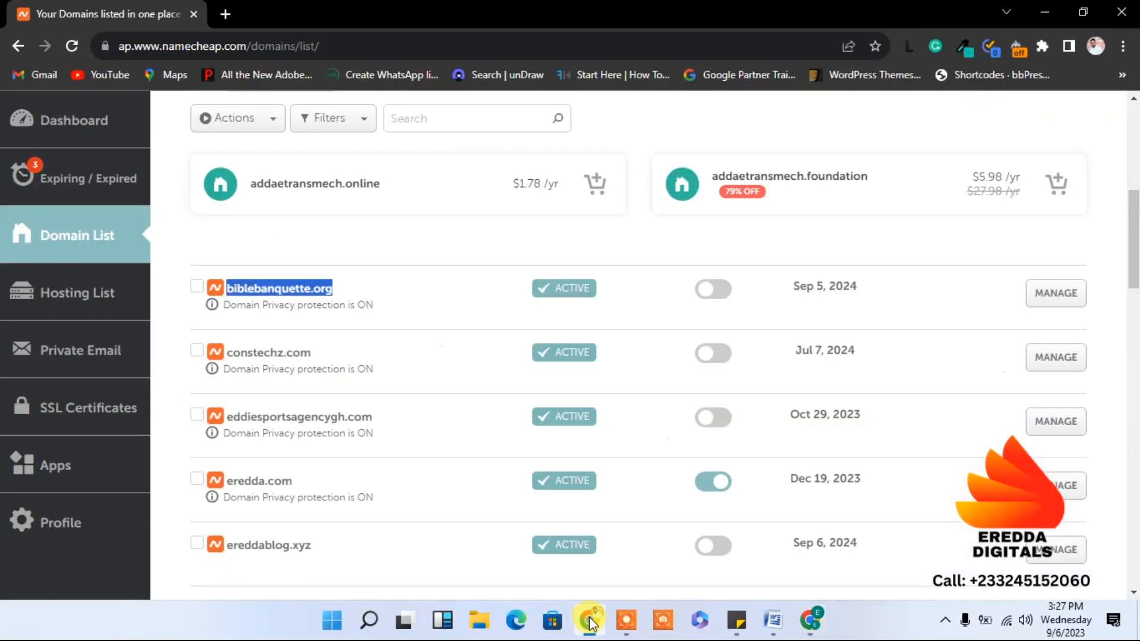
pyautogui.click(390, 286)
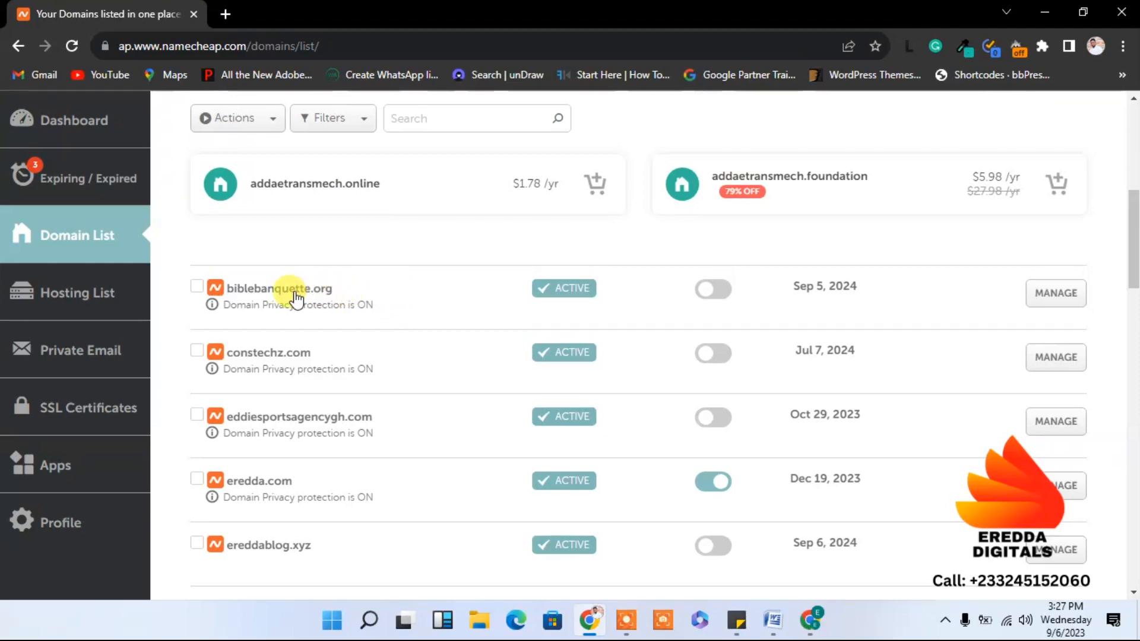
pyautogui.moveTo(1133, 214); pyautogui.dragTo(1123, 89)
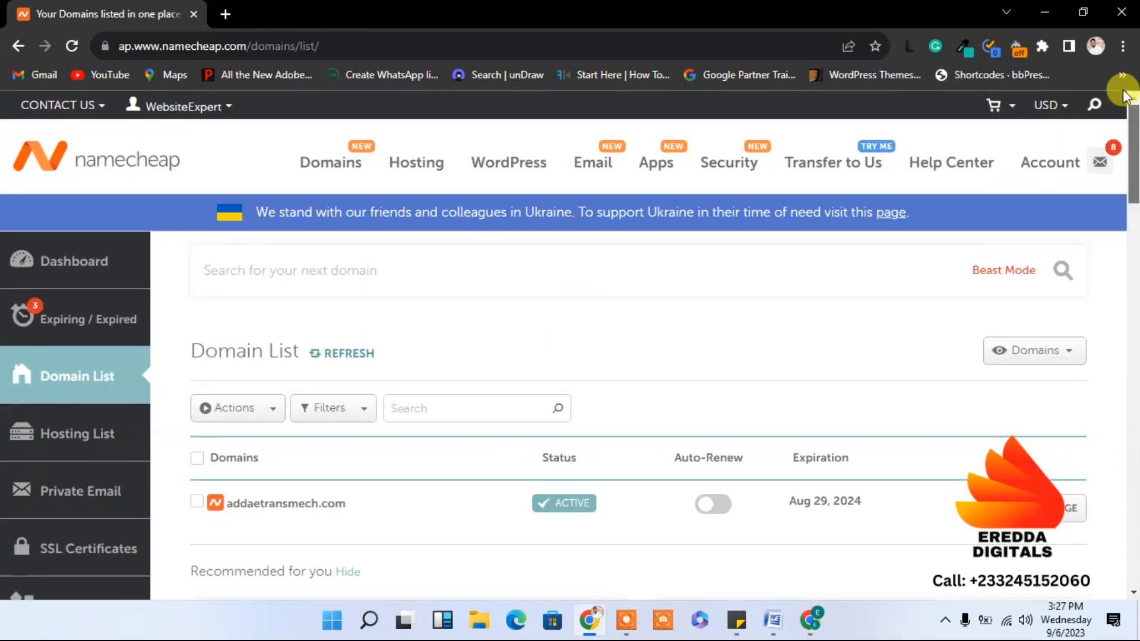
pyautogui.click(88, 377)
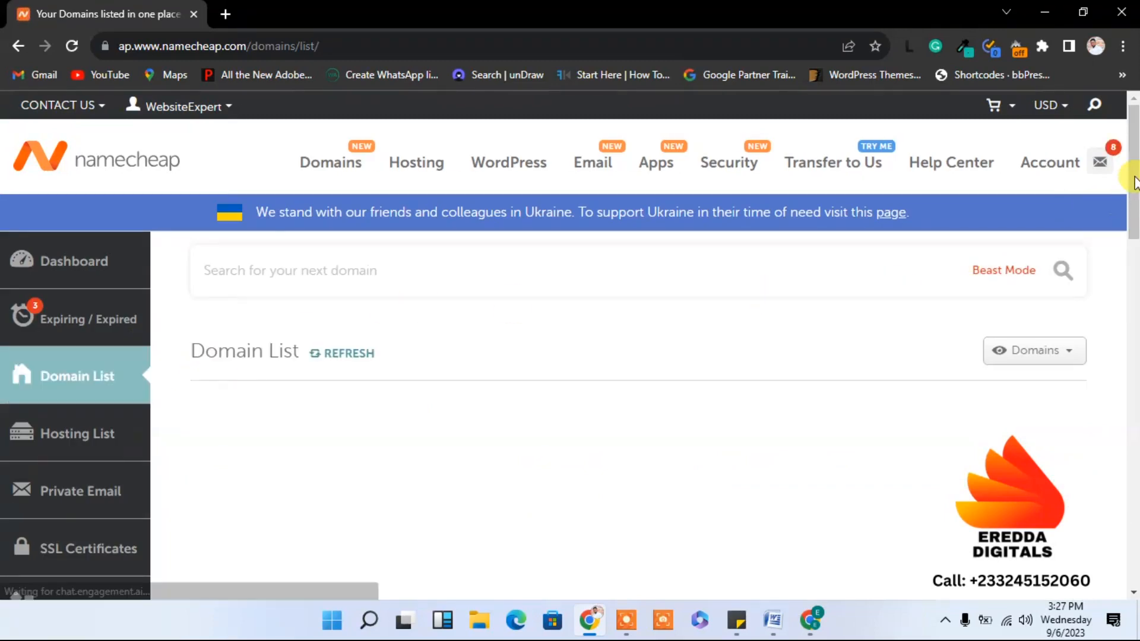
pyautogui.moveTo(1135, 165); pyautogui.dragTo(1122, 234)
pyautogui.scroll(1, 1123, 235)
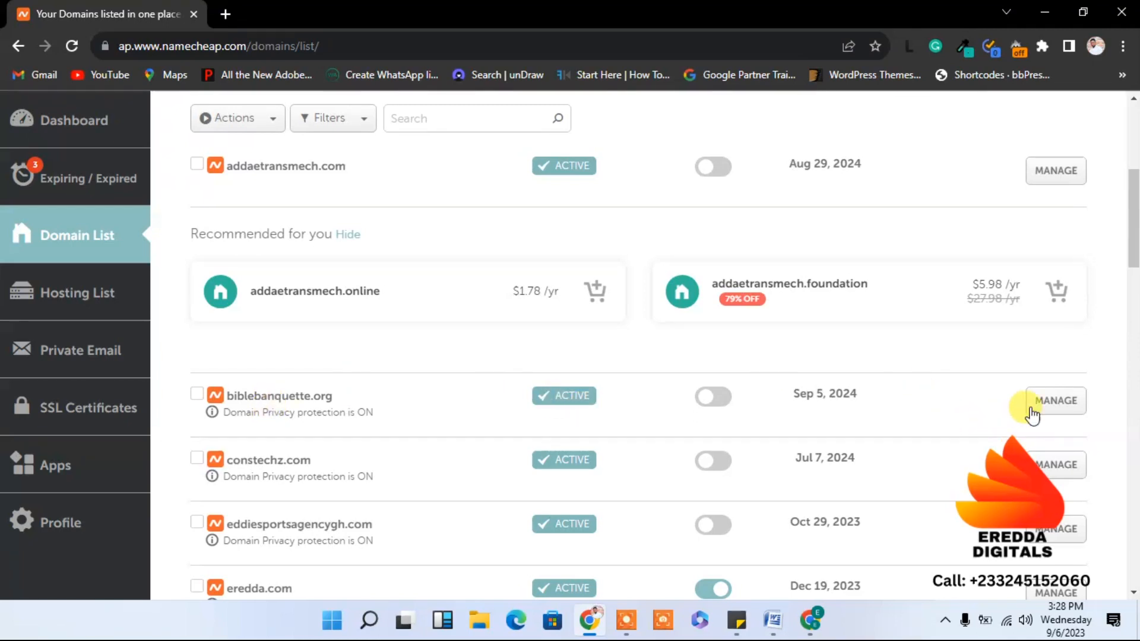
# Open the management page of biblebanquette.org and go to its nameserver settings.
pyautogui.click(1055, 413)
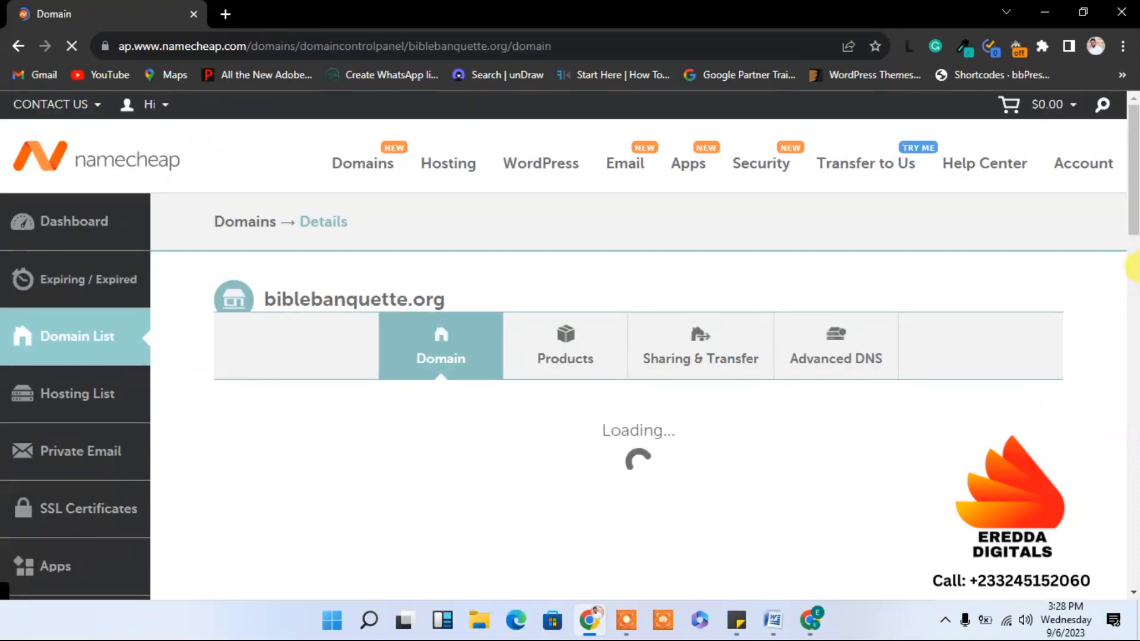
pyautogui.click(1138, 253)
pyautogui.moveTo(1137, 256); pyautogui.dragTo(1128, 225)
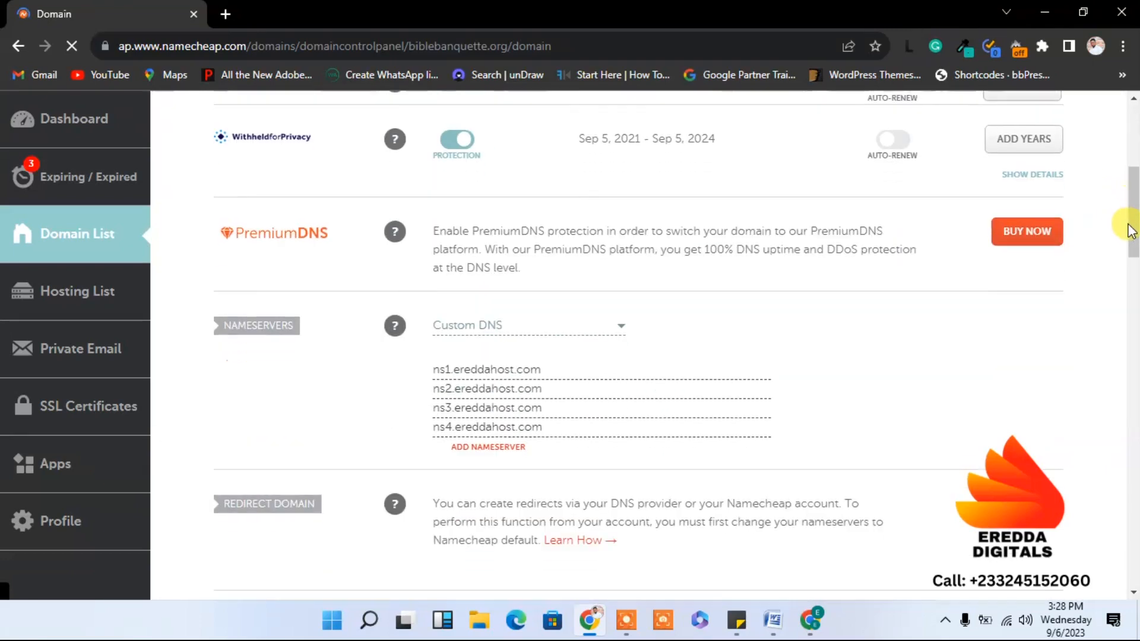
# With Custom DNS as the nameserver type, enter ns1.ereddahost.com as the first nameserver of biblebanquette.org and save the change.
pyautogui.click(482, 327)
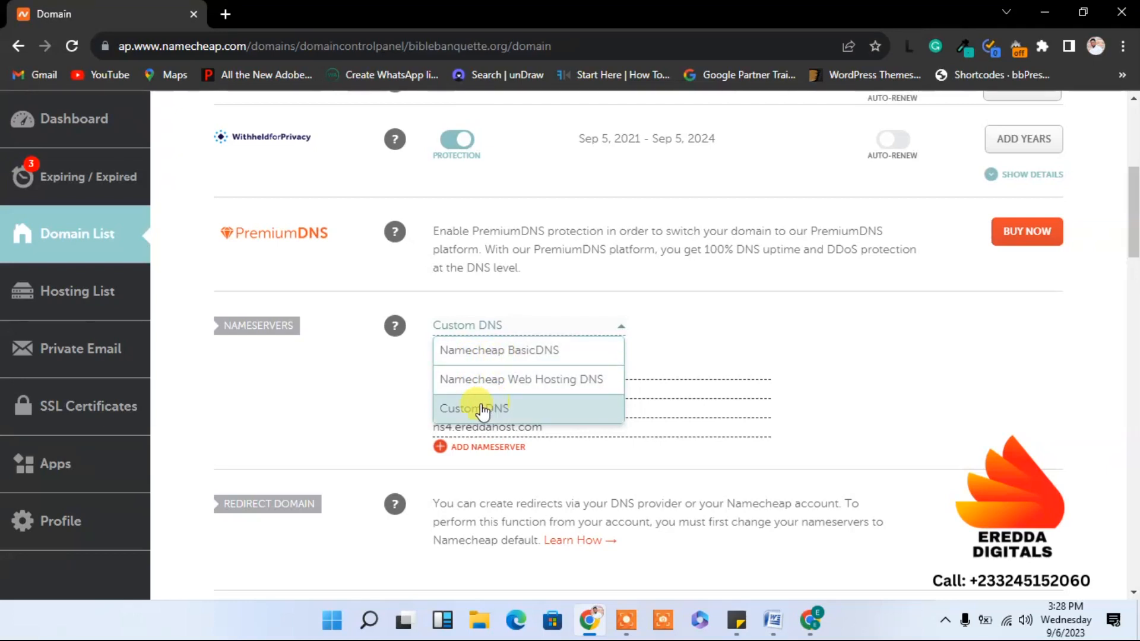
pyautogui.click(754, 325)
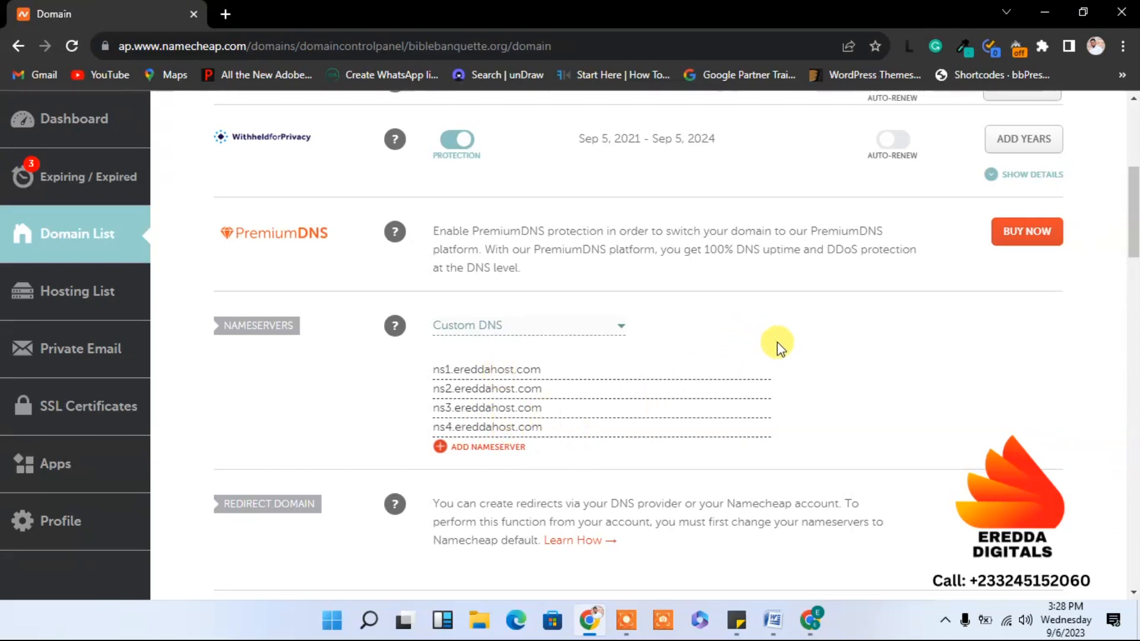
pyautogui.click(594, 369)
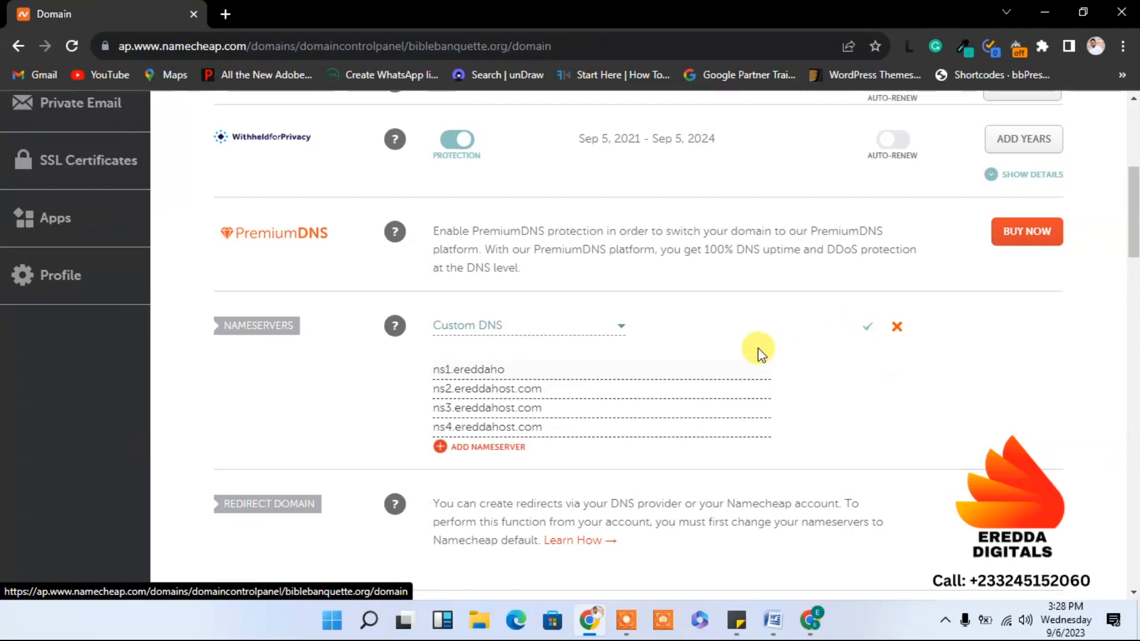
pyautogui.write('st.com')
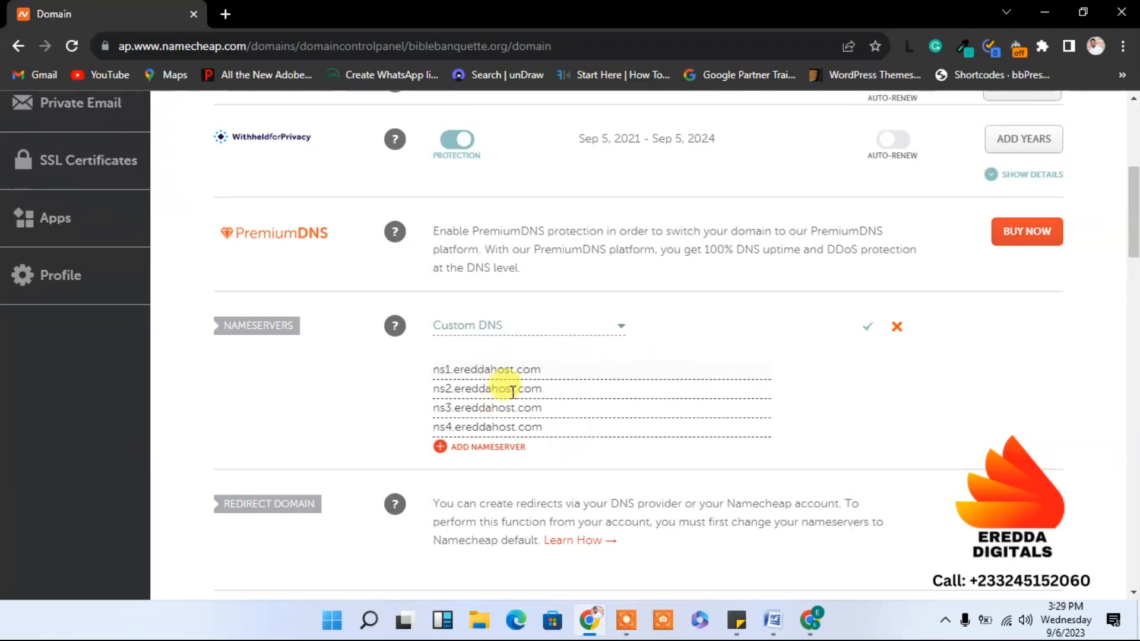
pyautogui.click(866, 330)
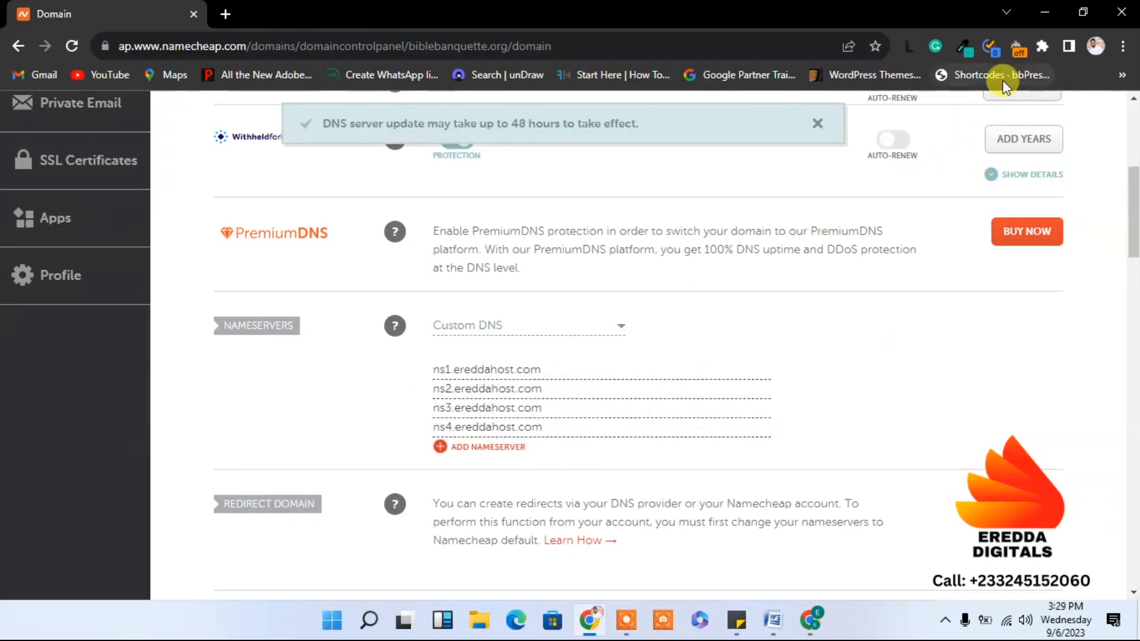
# Copy the domain name biblebanquette.org from the heading of its Namecheap details page.
pyautogui.click(1043, 12)
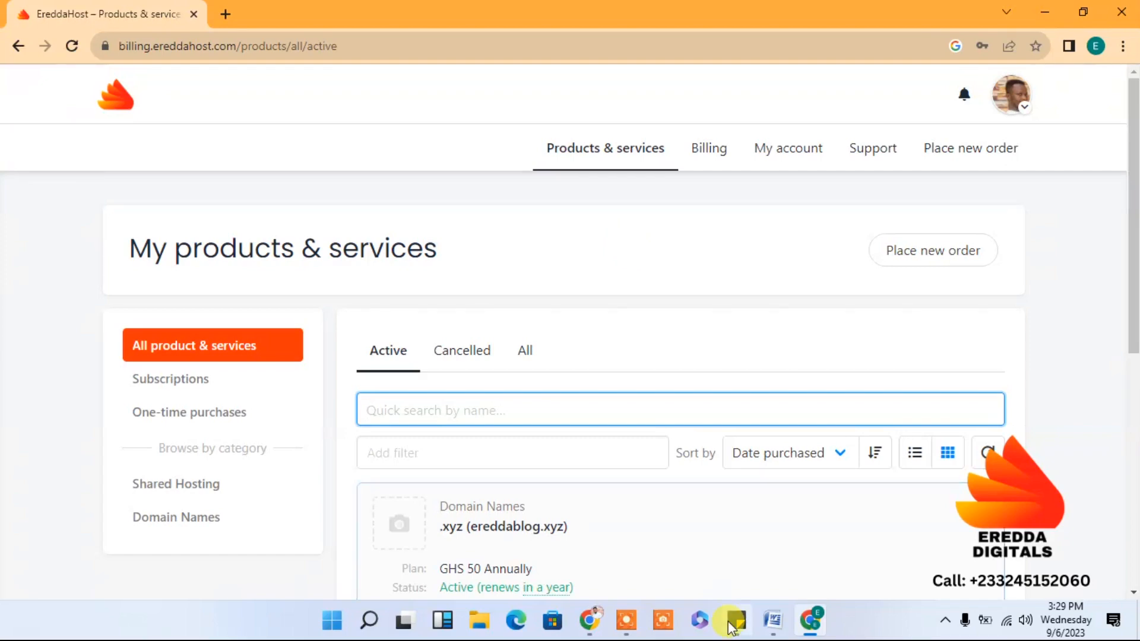
pyautogui.click(591, 622)
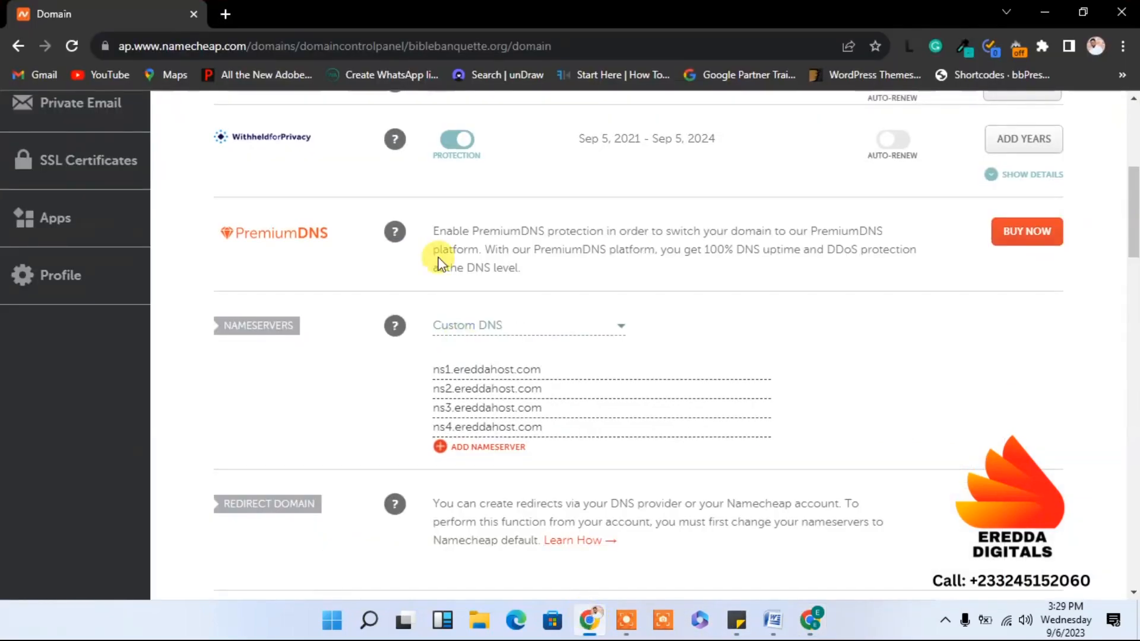
pyautogui.moveTo(1135, 240); pyautogui.dragTo(1134, 178)
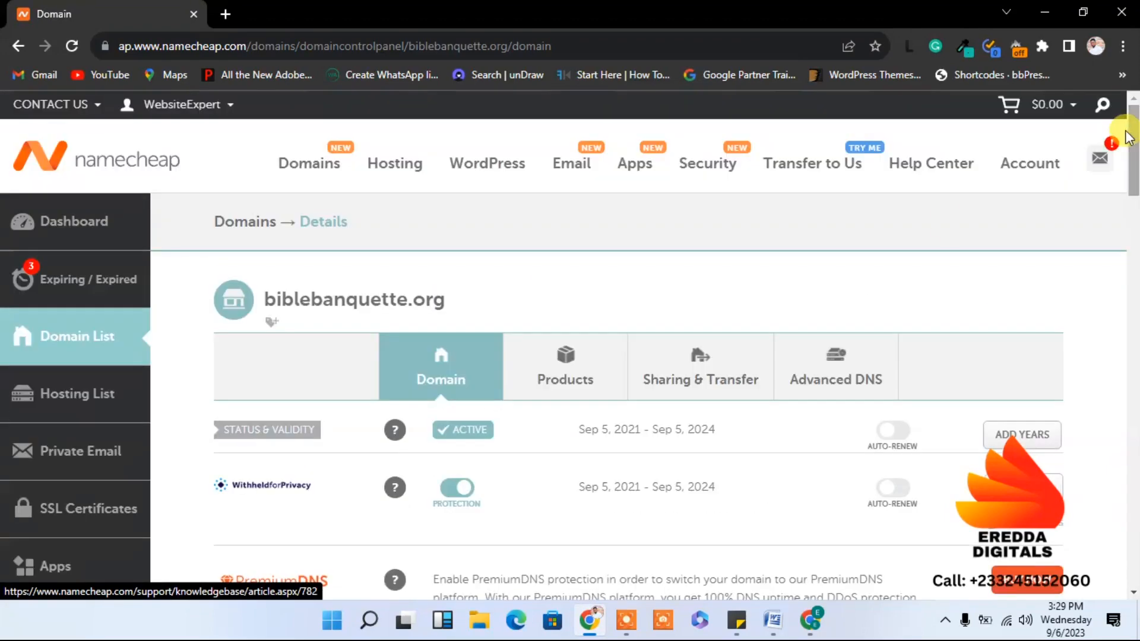
pyautogui.moveTo(449, 298); pyautogui.dragTo(268, 295)
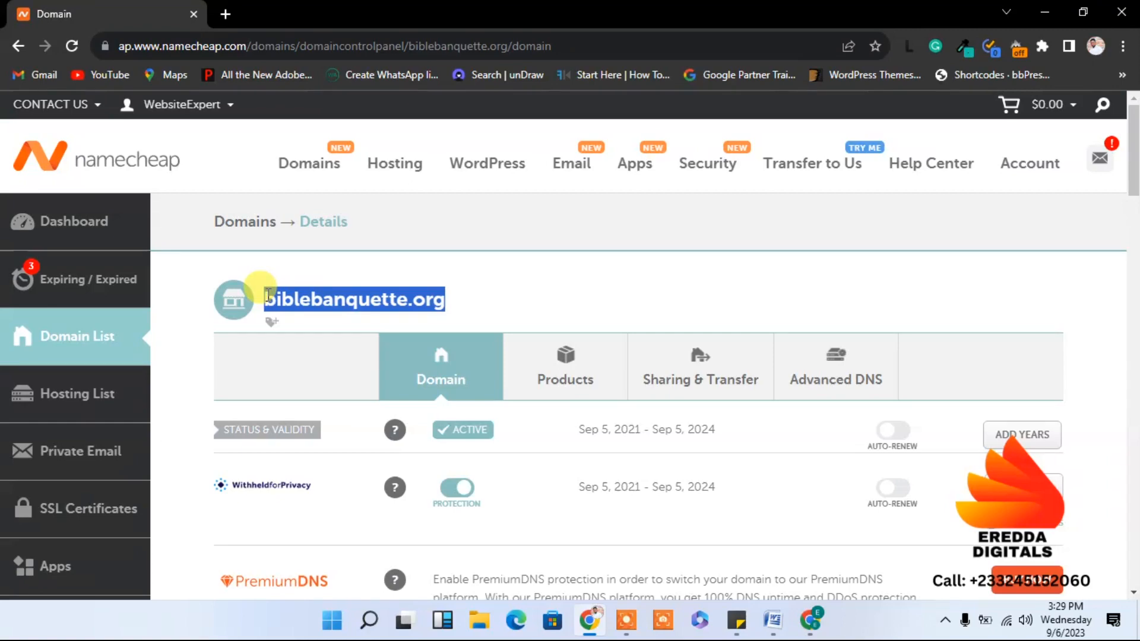
pyautogui.rightClick(269, 297)
pyautogui.click(284, 307)
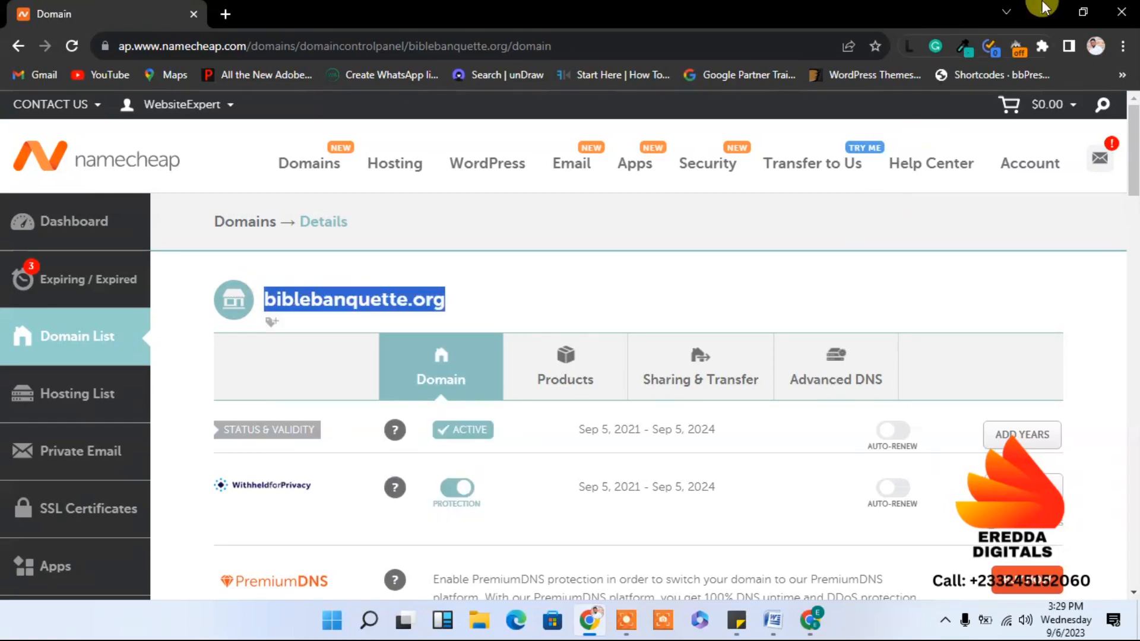
# Switch back to the EreddaHost window, open the COPPER (ereddablog.xyz) hosting product, and log in to its control panel.
pyautogui.click(1046, 11)
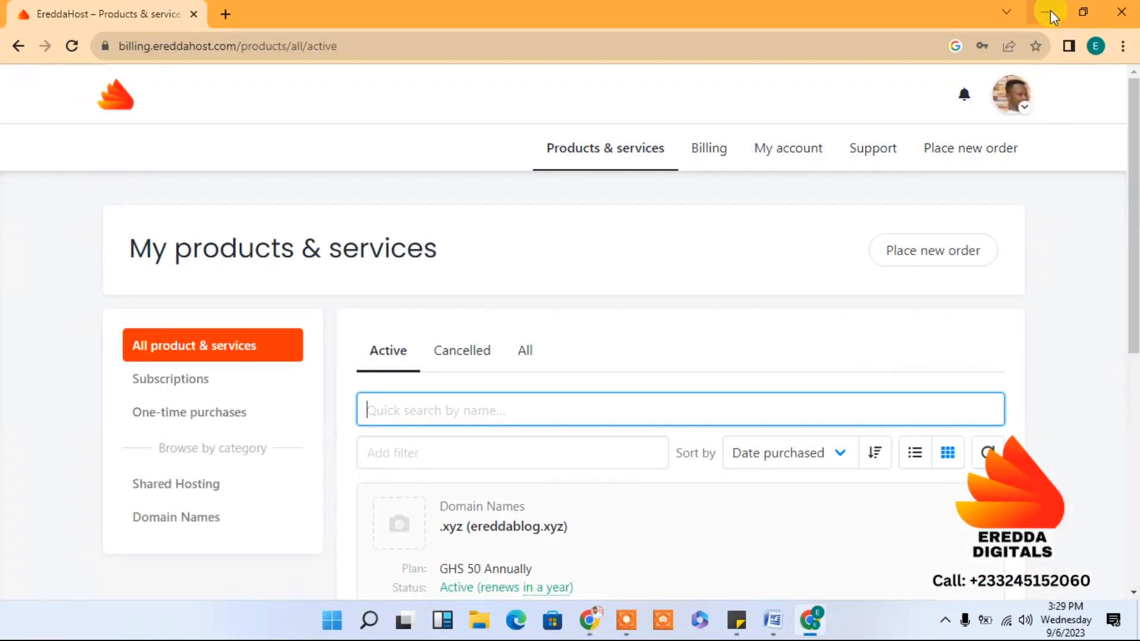
pyautogui.moveTo(1134, 175); pyautogui.dragTo(1134, 343)
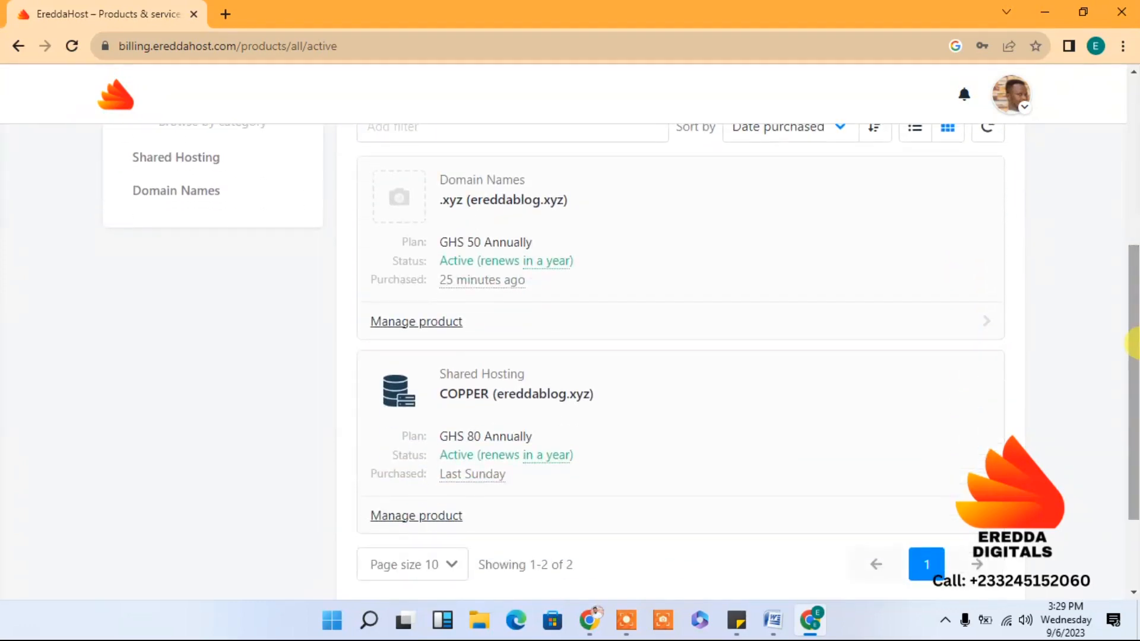
pyautogui.click(476, 396)
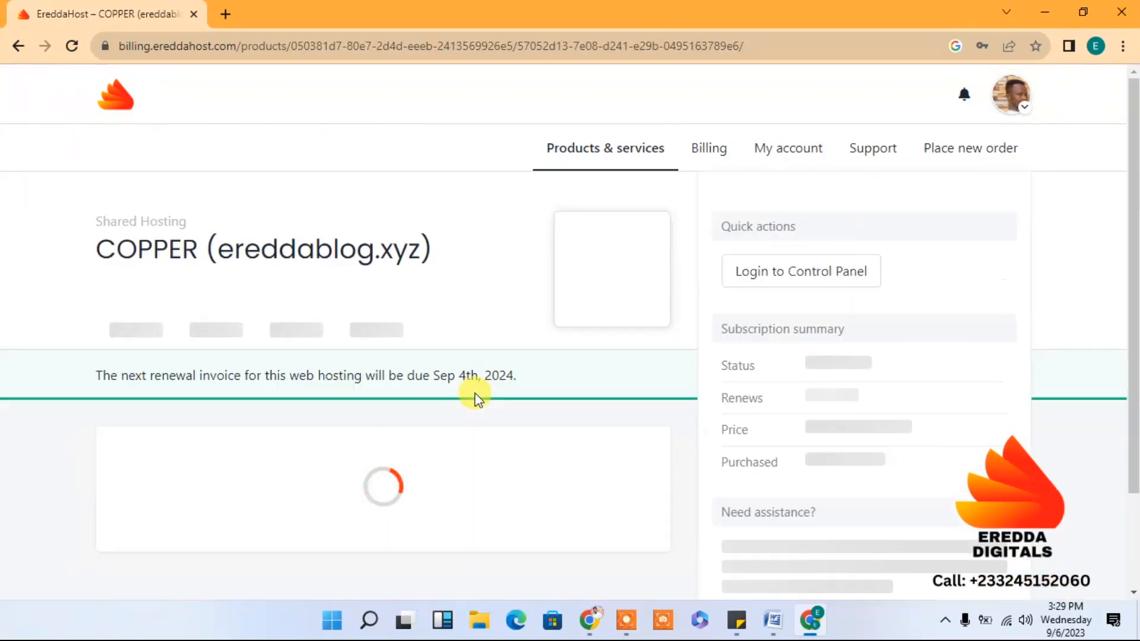
pyautogui.click(770, 279)
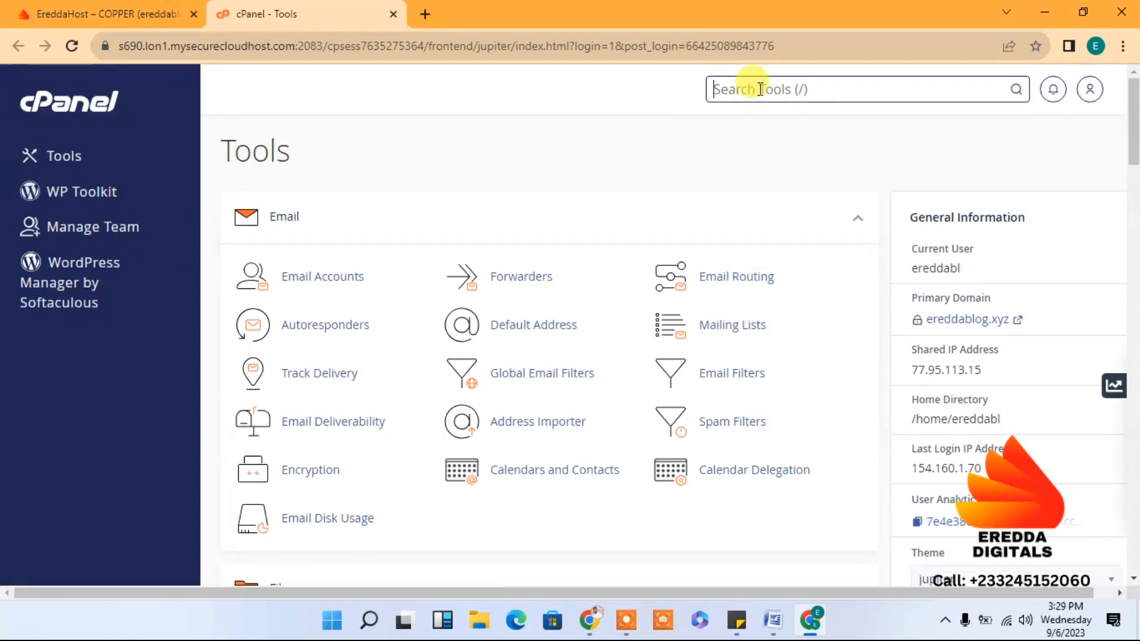
# Search the cPanel tools for "addon", open Domains, and open the form for creating a new domain.
pyautogui.write('add')
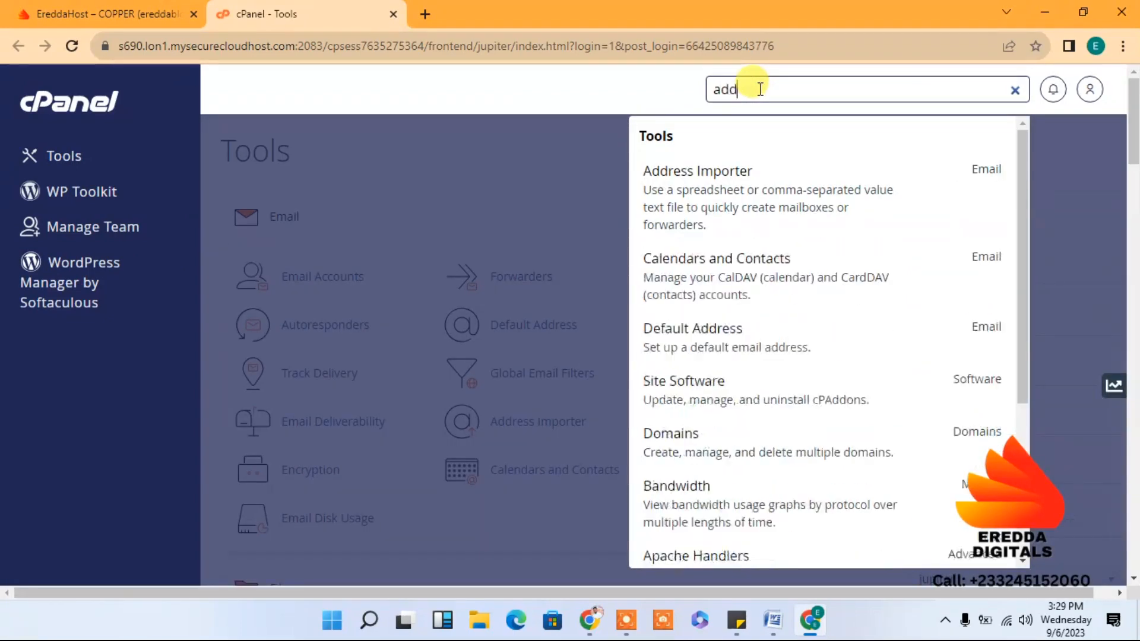
pyautogui.write('on')
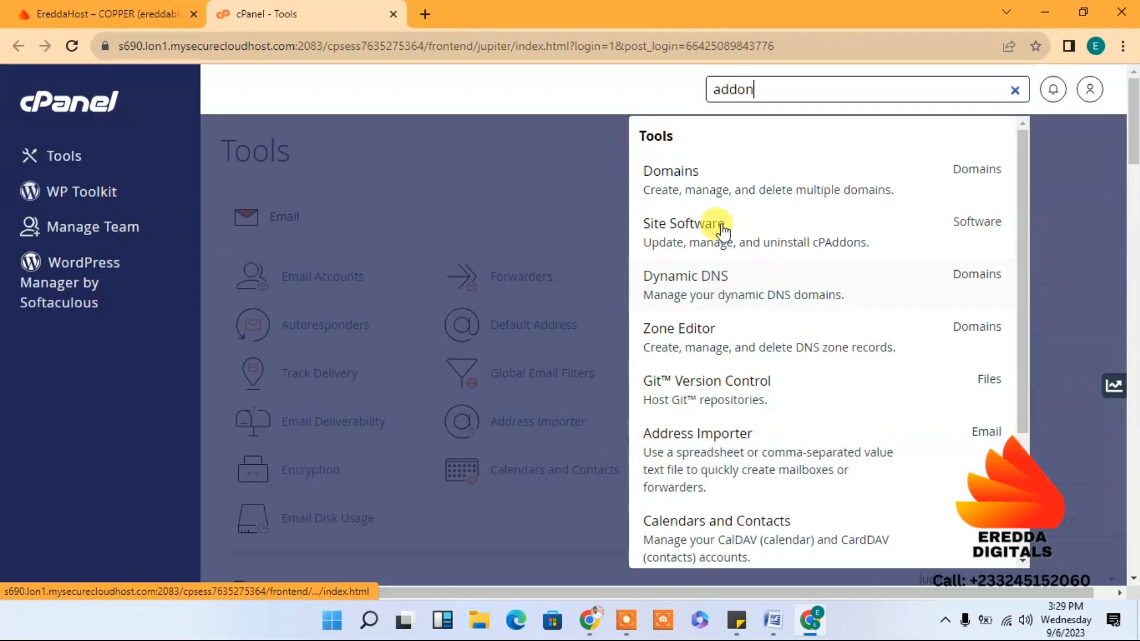
pyautogui.click(689, 192)
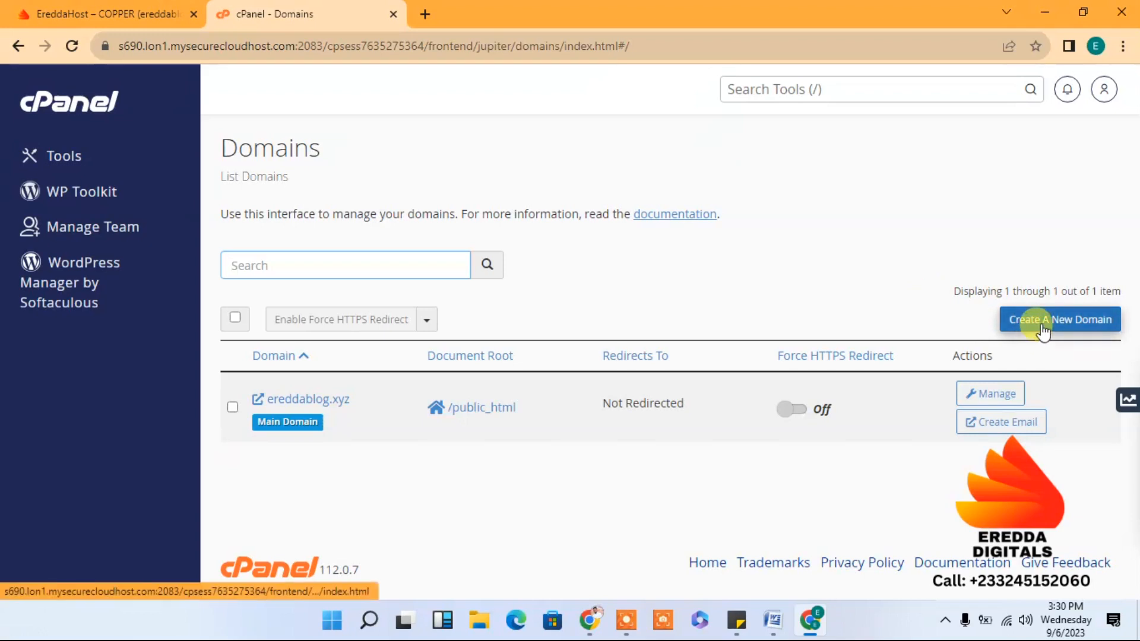
pyautogui.click(1043, 322)
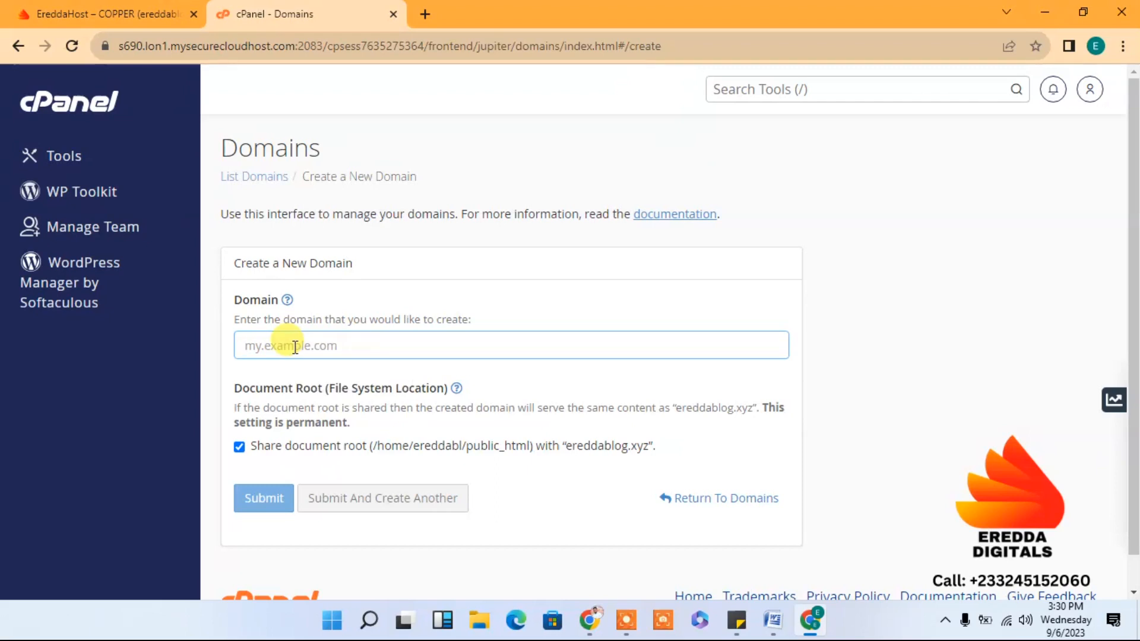
# Create the domain biblebanquette.org, keeping its document root shared with ereddablog.xyz, and submit the form.
pyautogui.hotkey('ctrl', 'v')
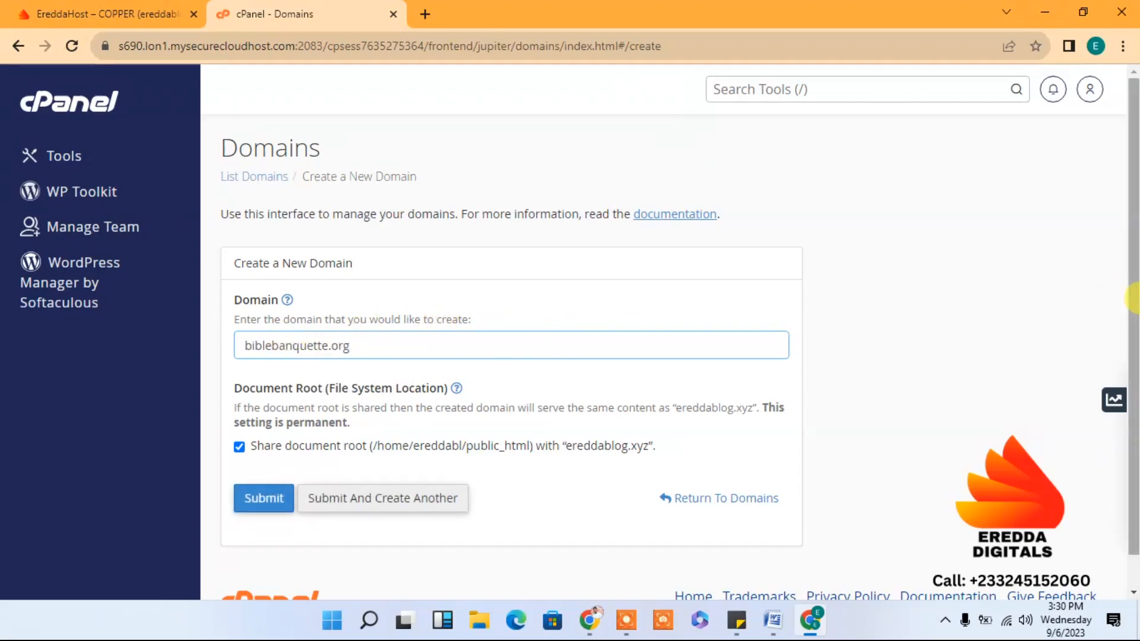
pyautogui.scroll(-1, 1131, 399)
pyautogui.scroll(1, 1120, 348)
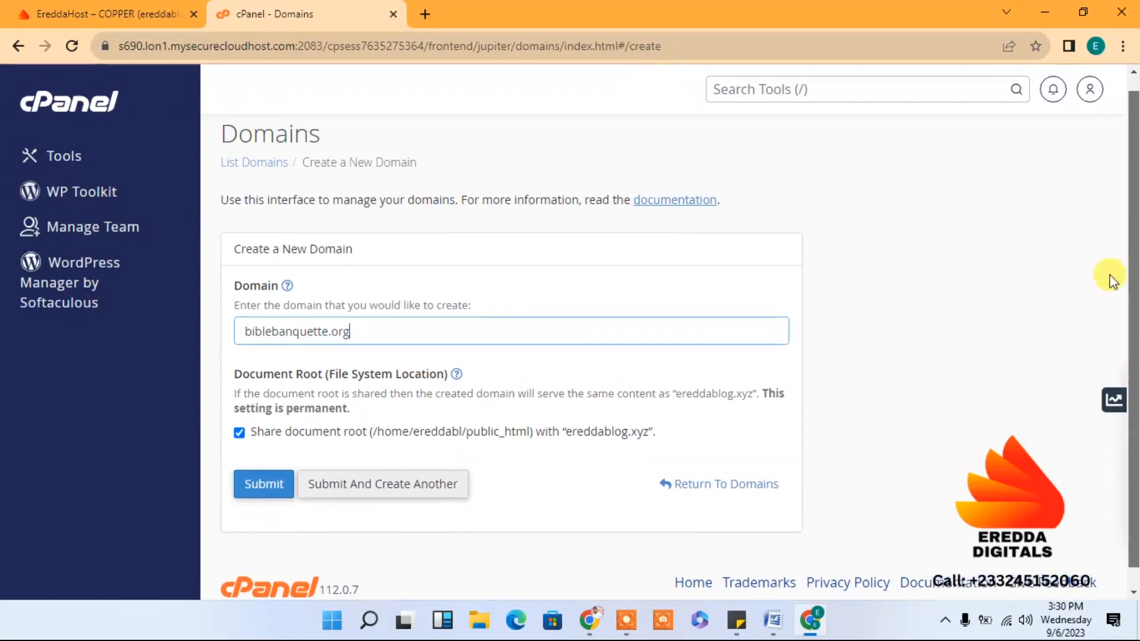
pyautogui.click(397, 263)
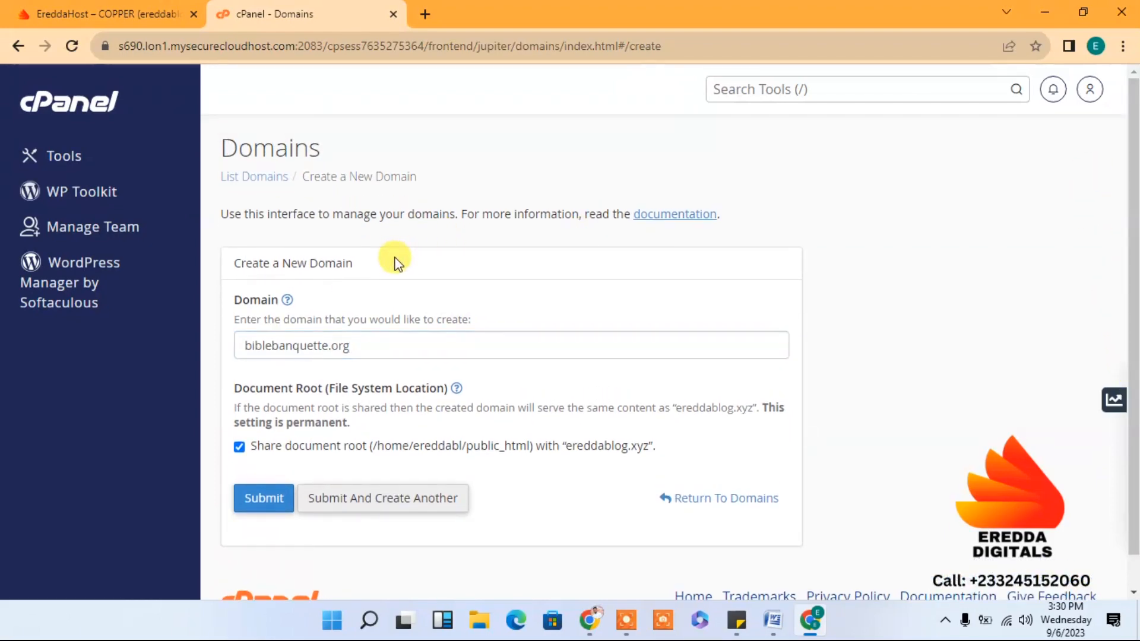
pyautogui.scroll(-1, 1128, 345)
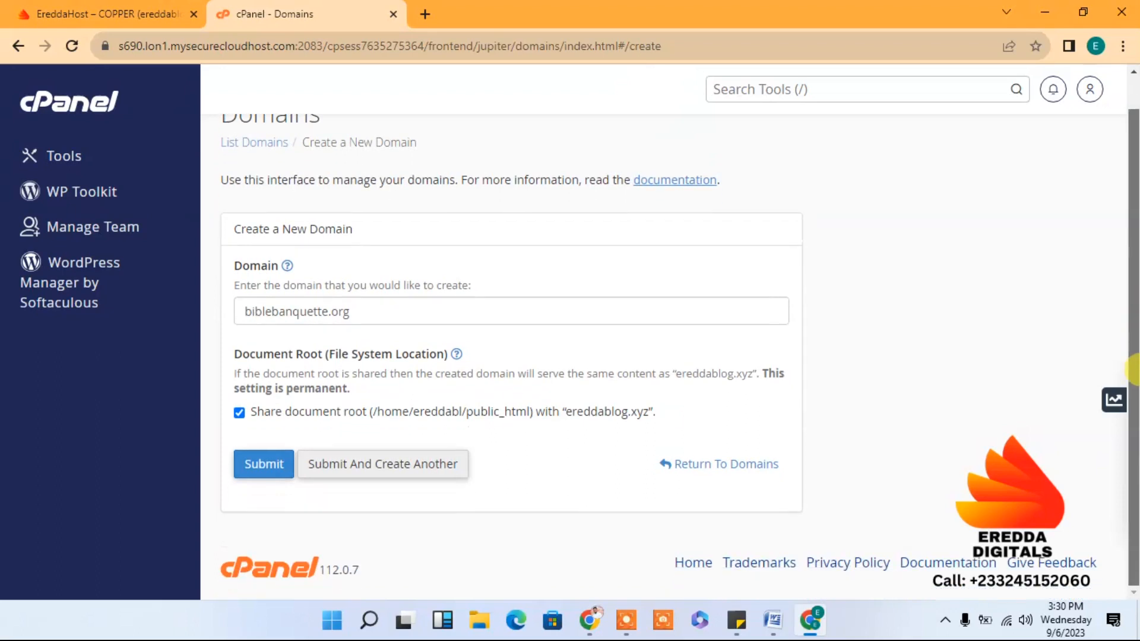
pyautogui.scroll(1, 1102, 333)
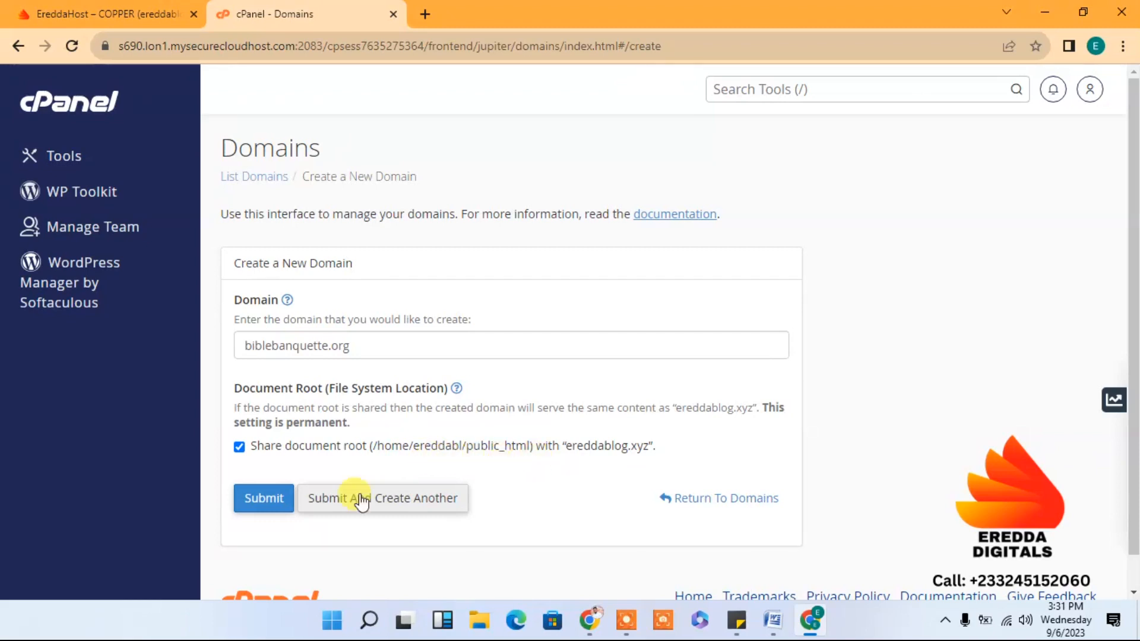
pyautogui.click(270, 500)
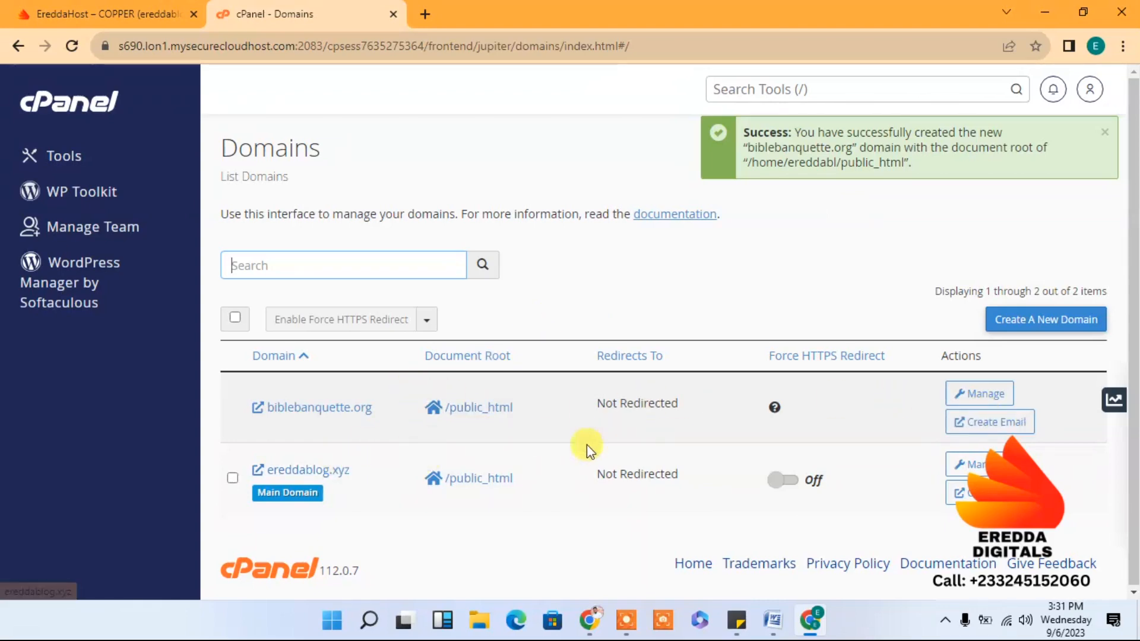
# Open the biblebanquette.org site from the domain list and copy its web address.
pyautogui.click(263, 415)
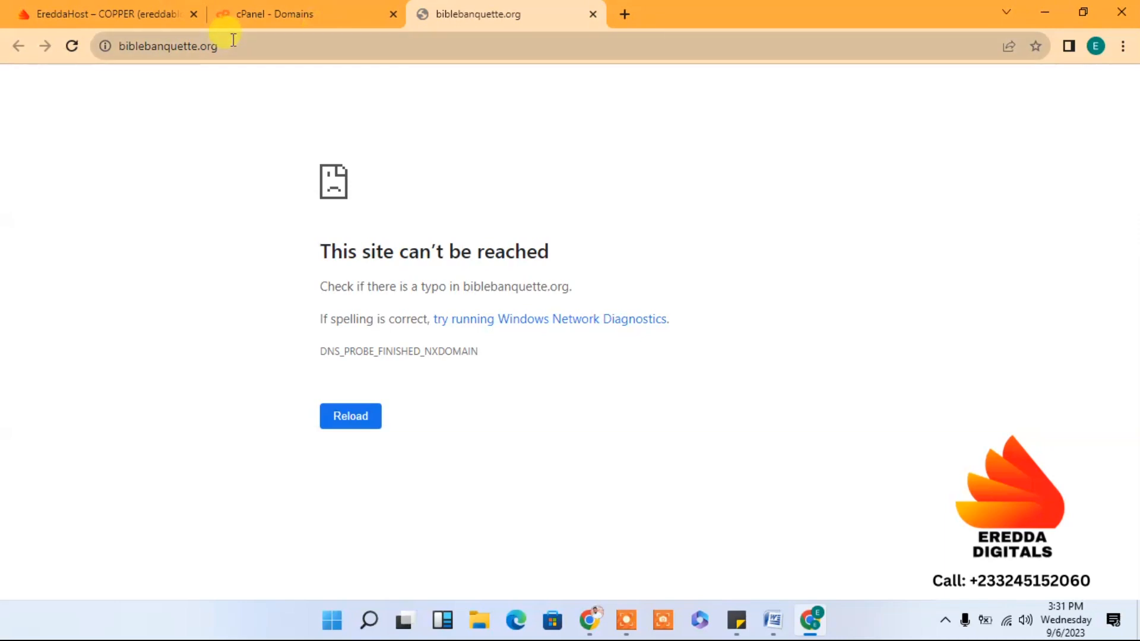
pyautogui.click(205, 45)
pyautogui.hotkey('ctrl', 'c')
pyautogui.rightClick(208, 47)
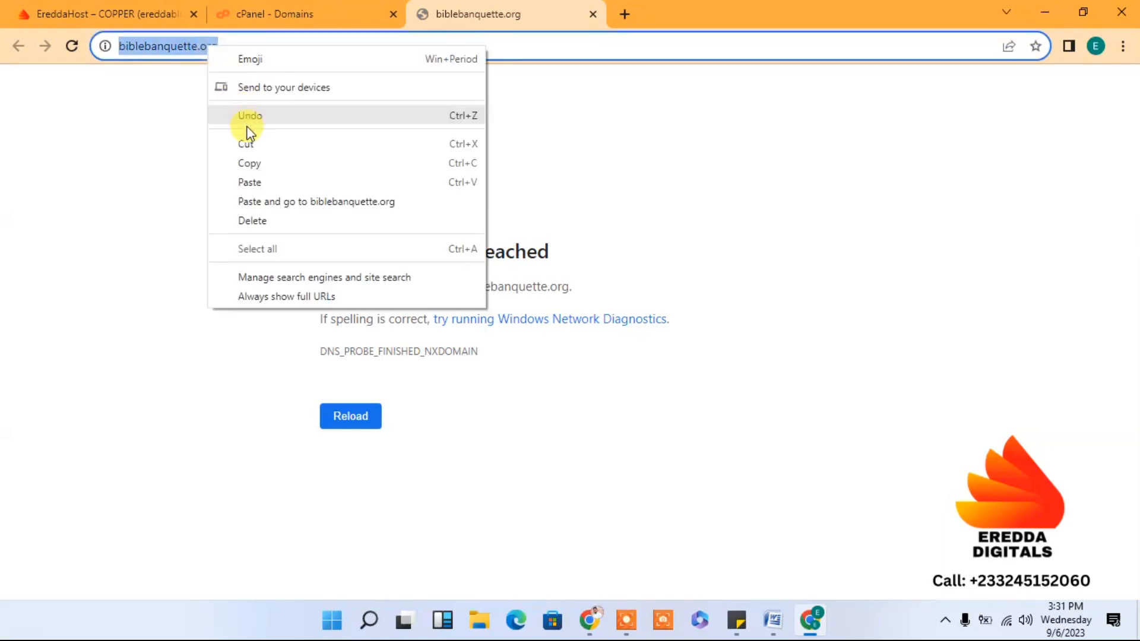
pyautogui.click(247, 165)
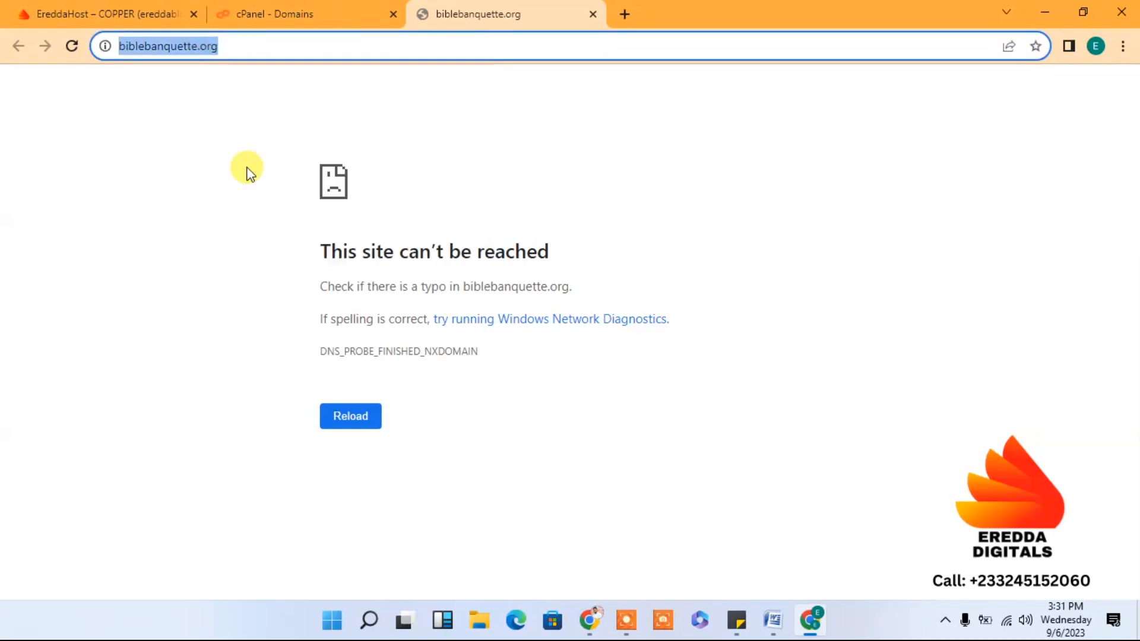
# In a new browser tab, search Google for "dns checker" and open the dnschecker.org propagation tool.
pyautogui.click(633, 13)
pyautogui.write('d')
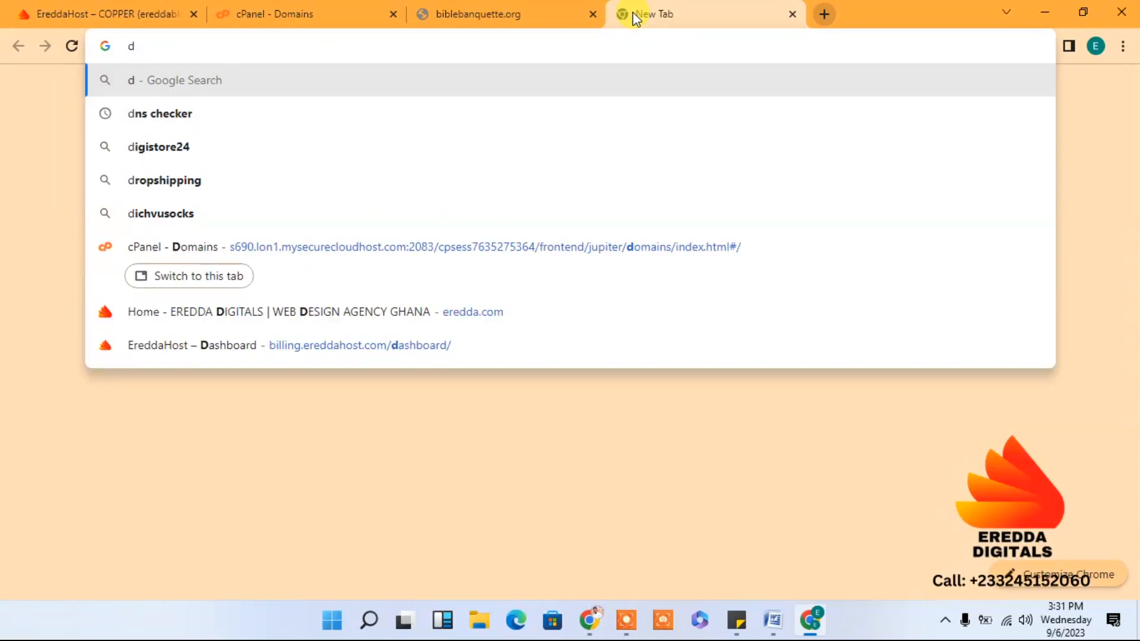
pyautogui.write('ns')
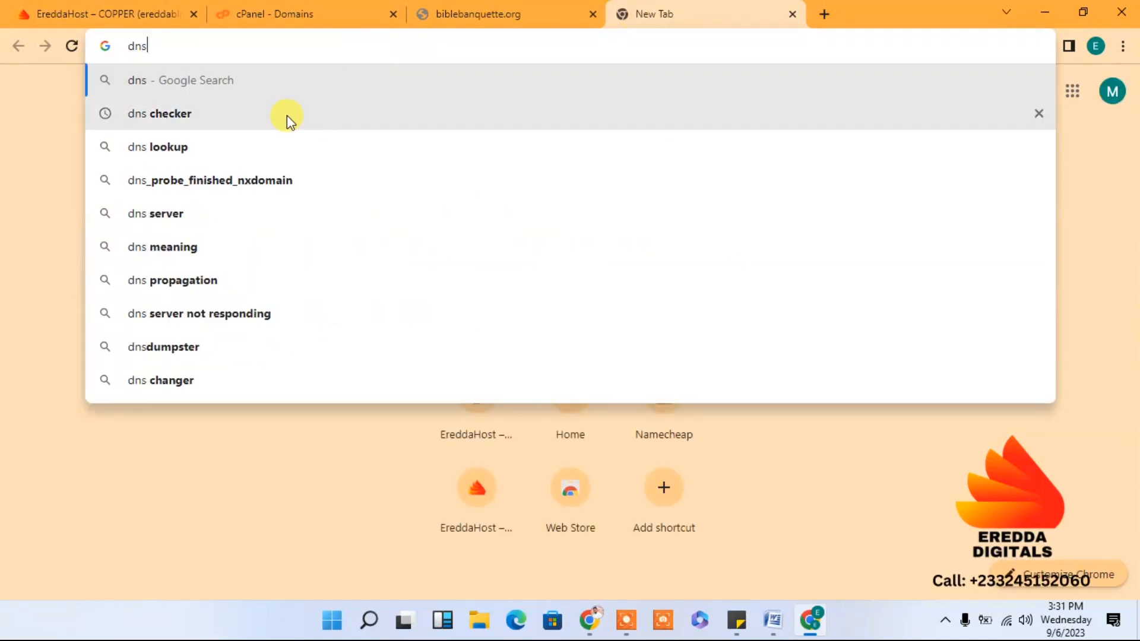
pyautogui.click(280, 120)
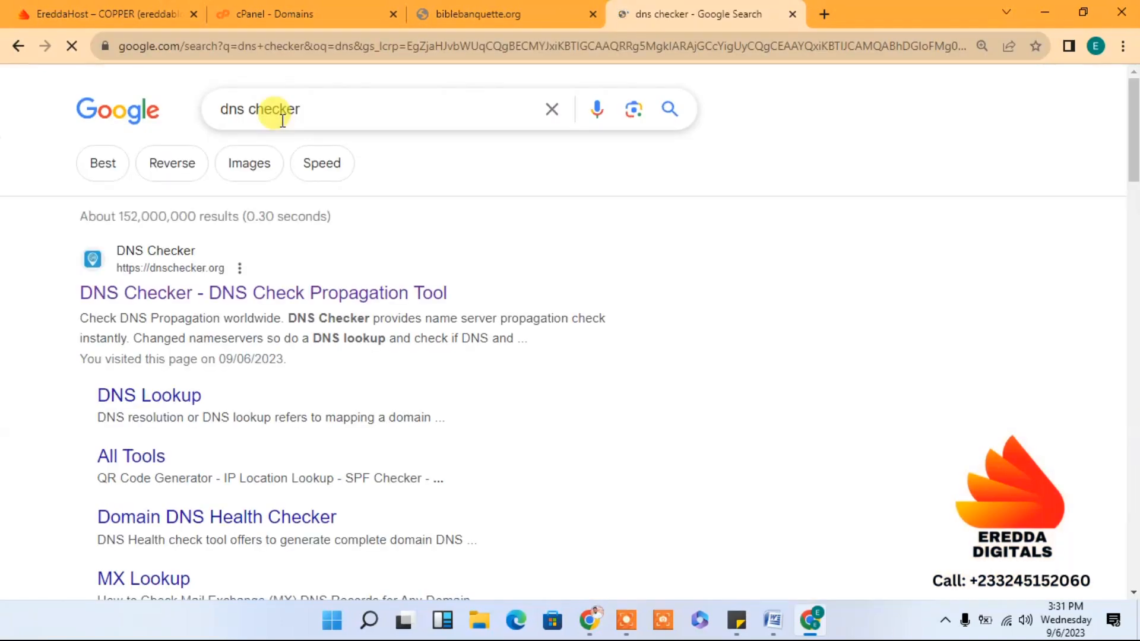
pyautogui.click(193, 302)
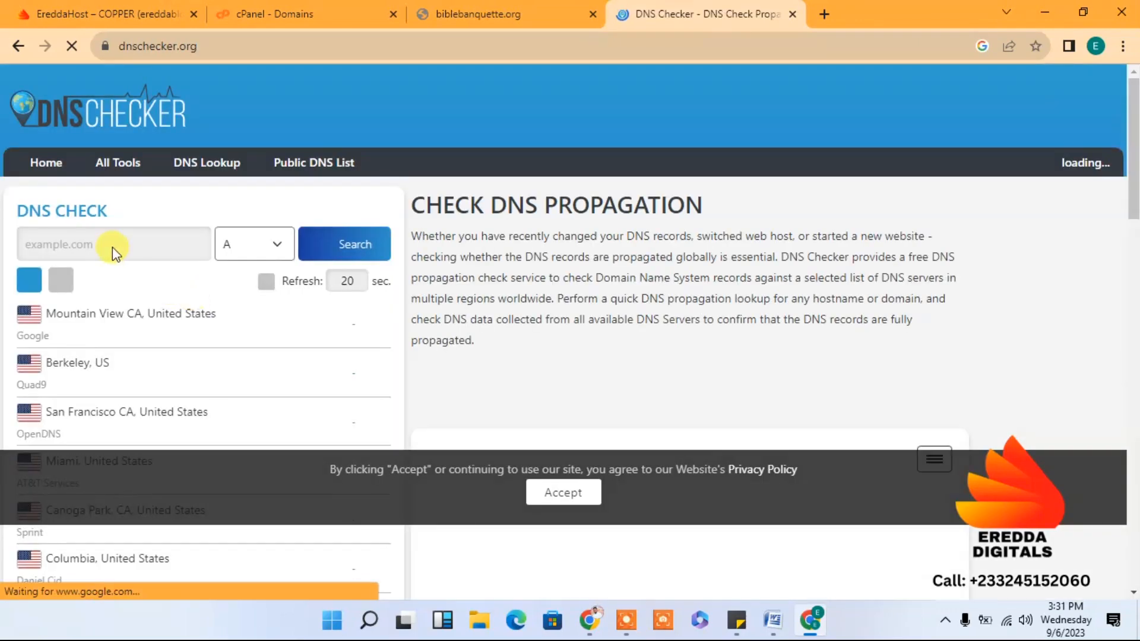
# Check the A record propagation of biblebanquette.org, accept the privacy notice, and dismiss the site's notification request.
pyautogui.click(113, 246)
pyautogui.hotkey('ctrl', 'v')
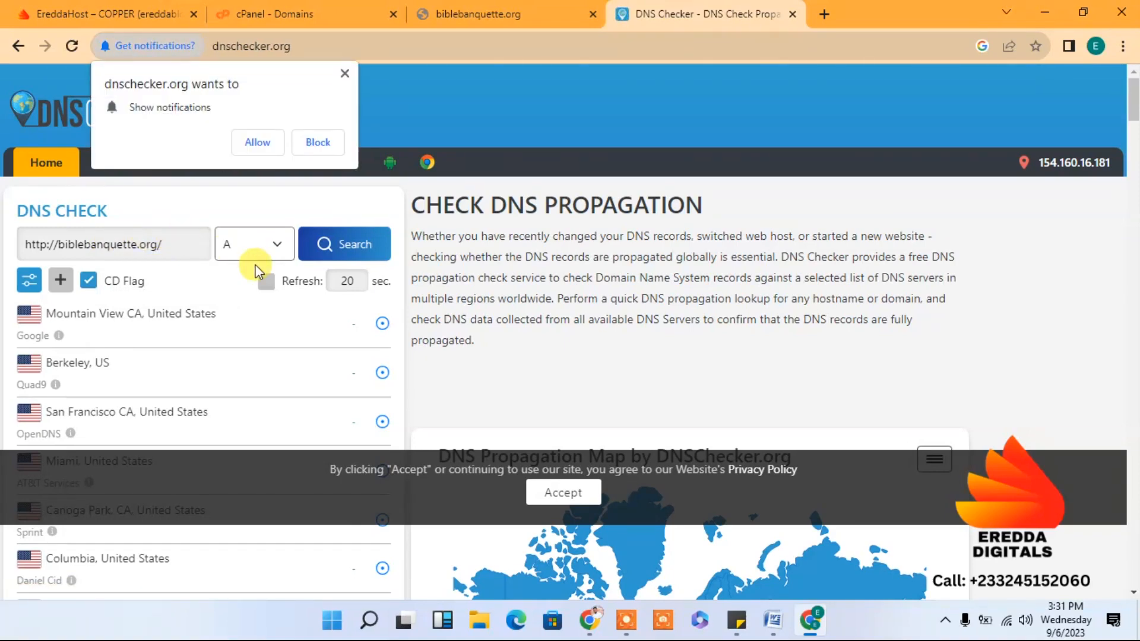
pyautogui.click(347, 257)
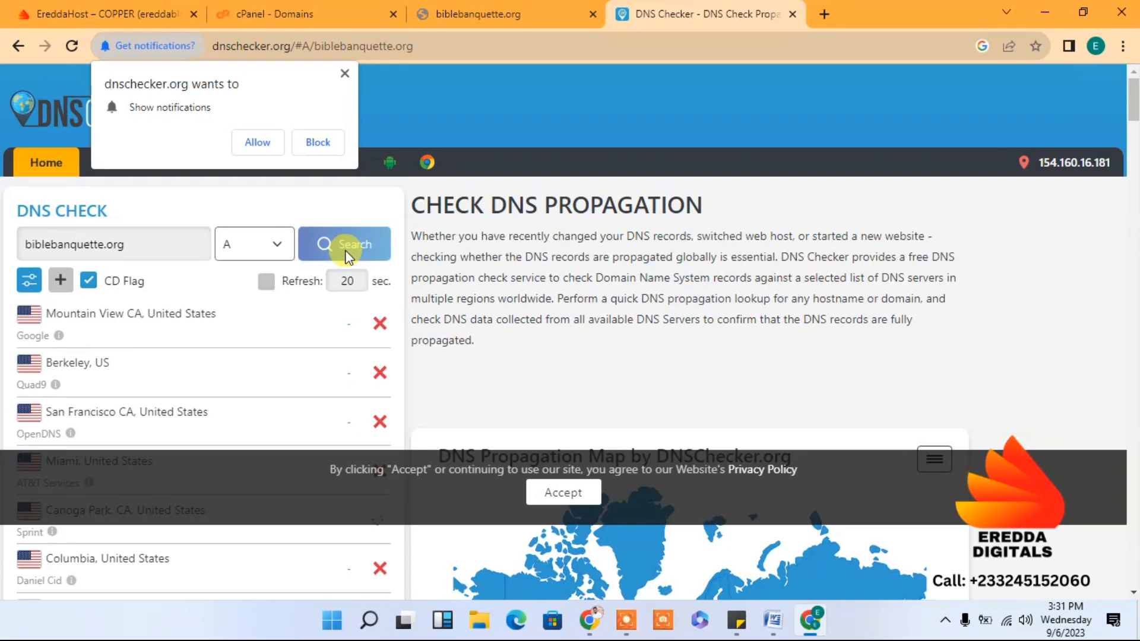
pyautogui.click(558, 490)
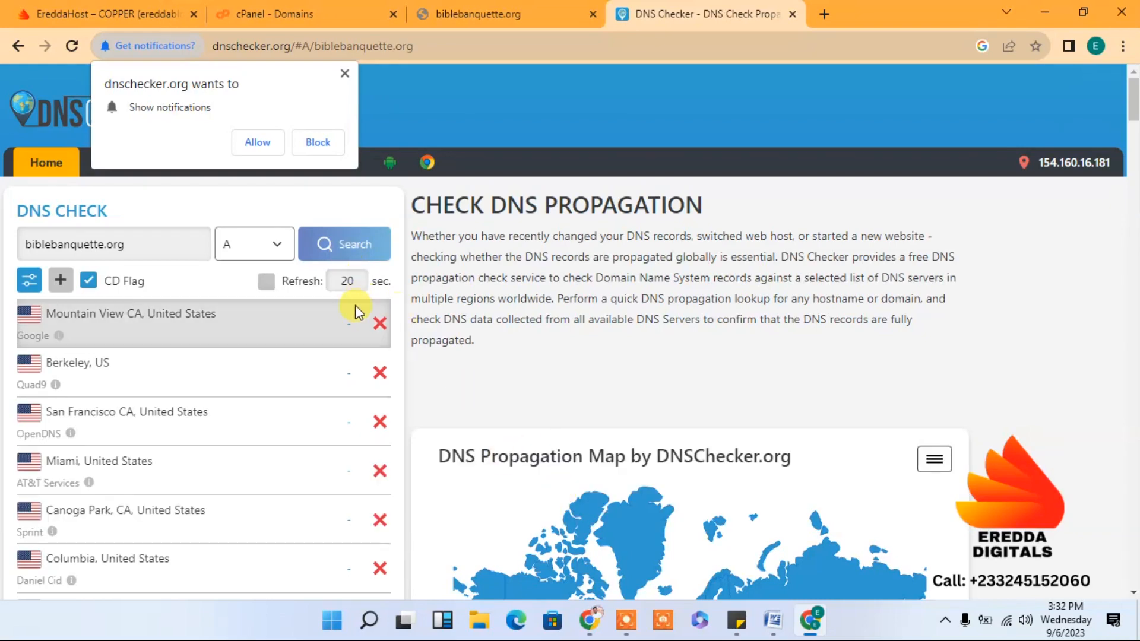
pyautogui.moveTo(1133, 104); pyautogui.dragTo(1110, 87)
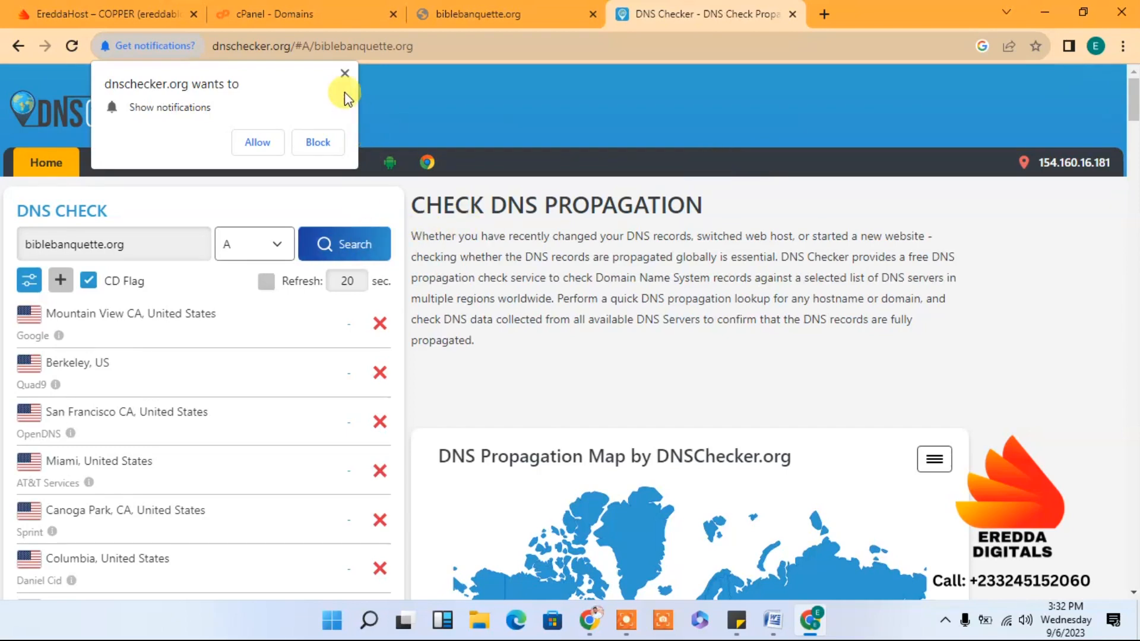
pyautogui.click(344, 74)
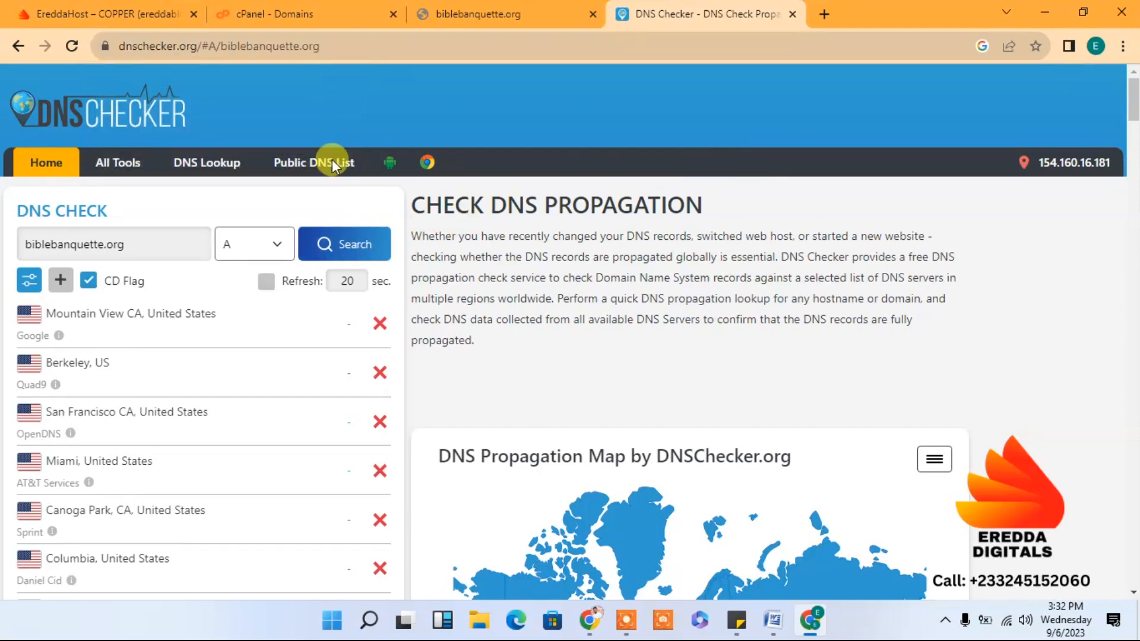
# Revisit the open biblebanquette.org page and return to the cPanel domain list.
pyautogui.click(525, 8)
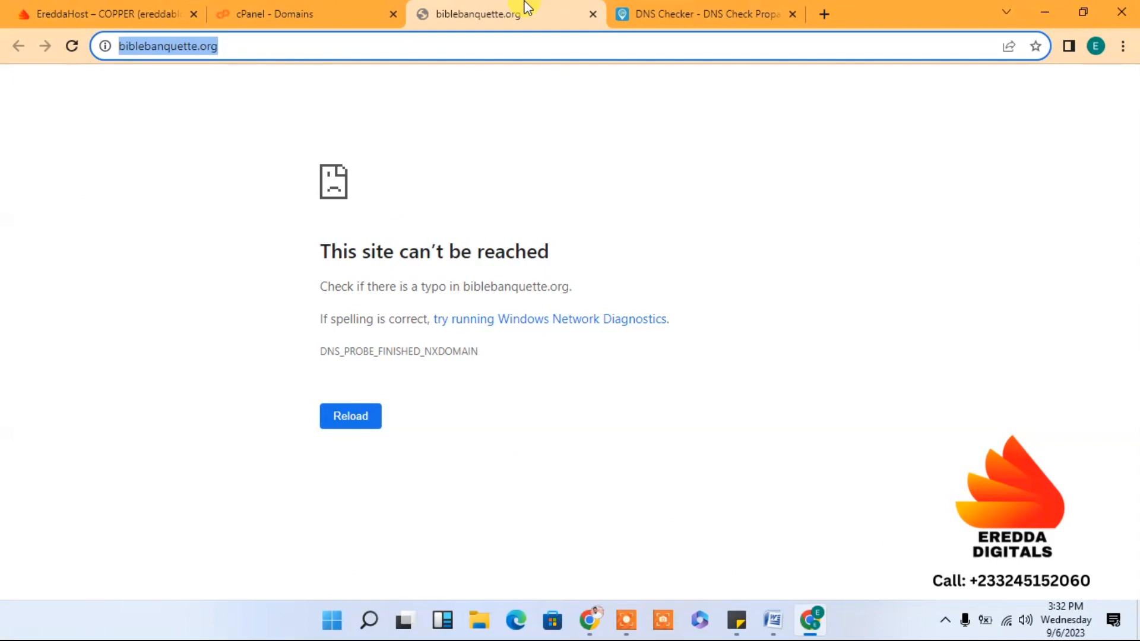
pyautogui.click(309, 8)
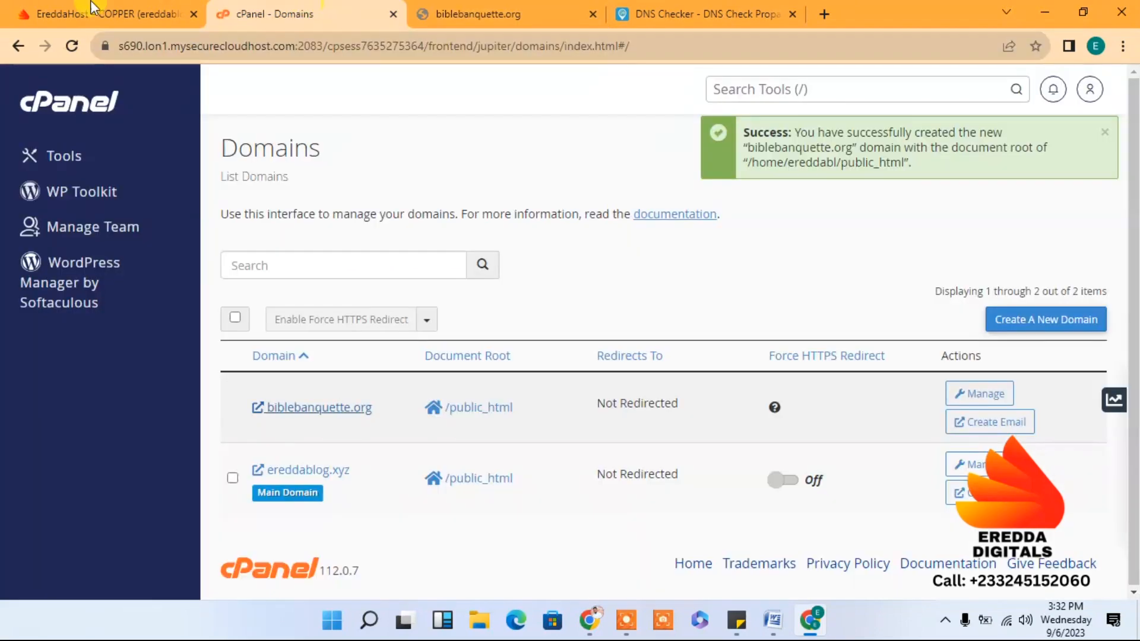